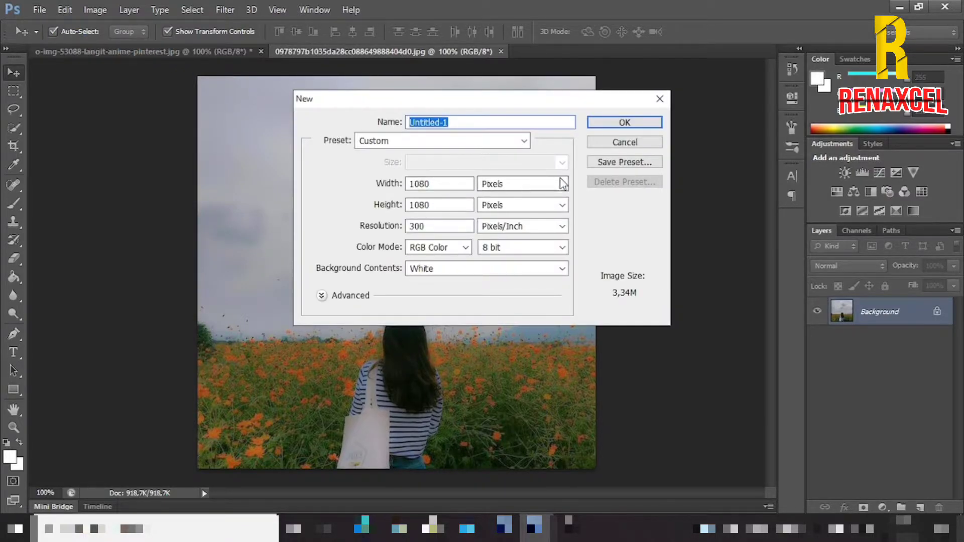
# Step: Create a white 1080 × 1080 pixel document at 300 pixels/inch and copy the flower-field photo into it as a new layer
pyautogui.click(615, 123)
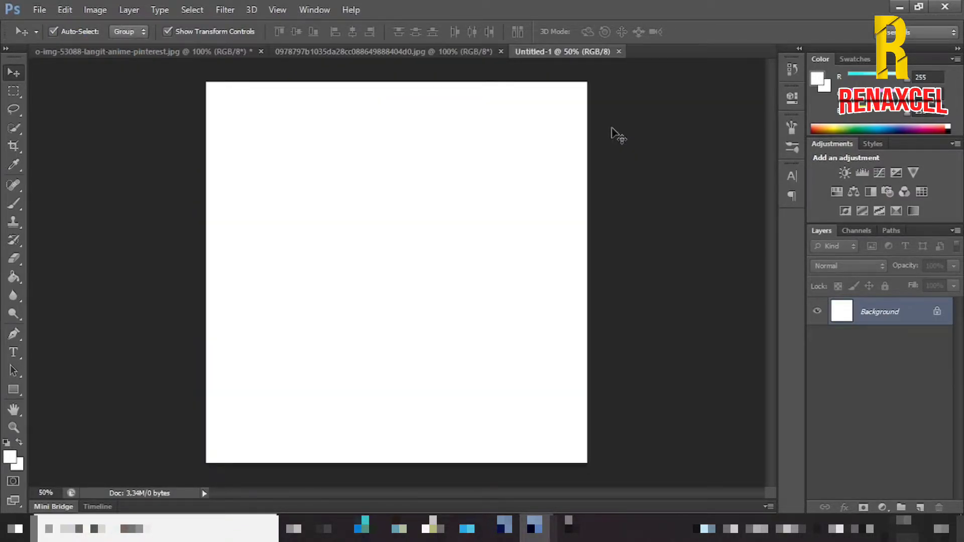
pyautogui.click(406, 52)
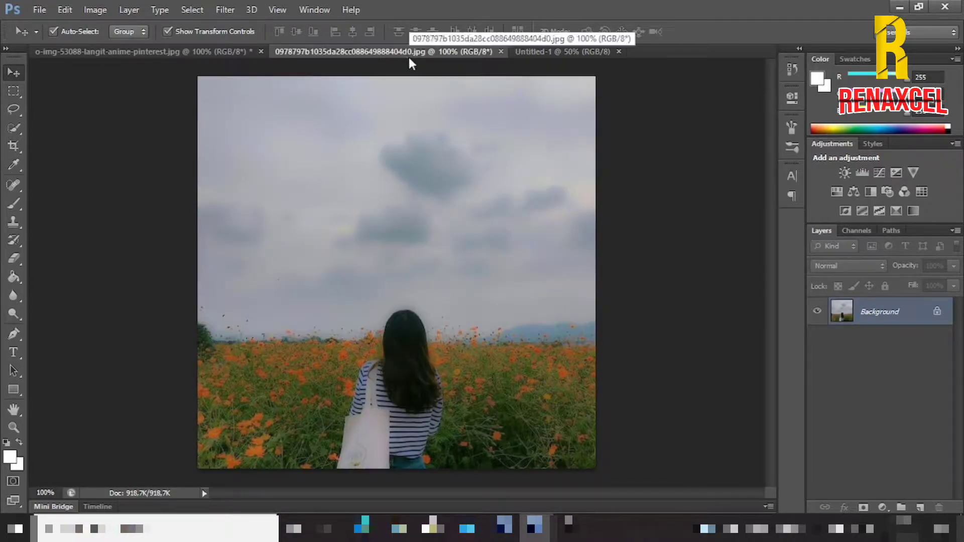
pyautogui.hotkey('ctrl', 'j')
pyautogui.moveTo(396, 151); pyautogui.dragTo(416, 221)
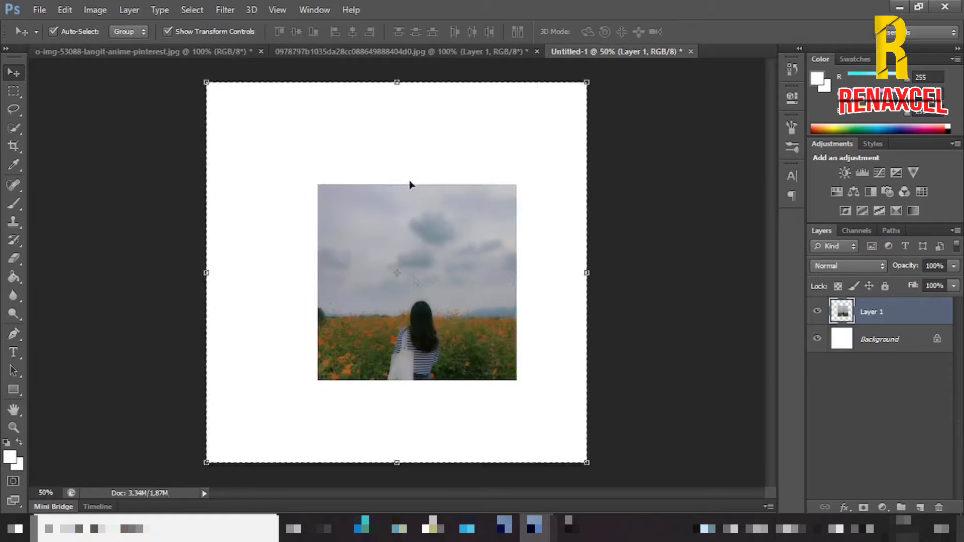
# Step: Center the photo layer on the canvas and scale it to about 194% to fill the document
pyautogui.hotkey('ctrl', 'a')
pyautogui.click(351, 33)
pyautogui.click(296, 31)
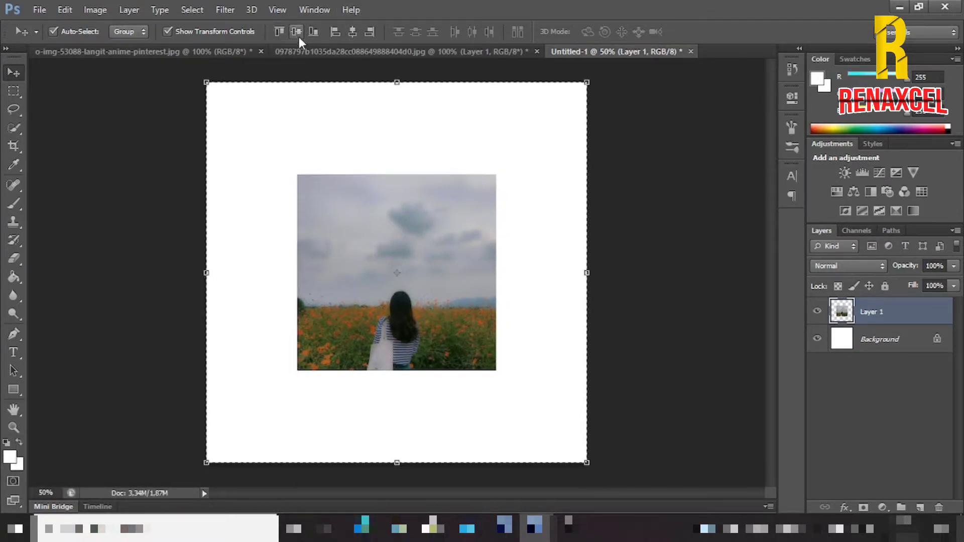
pyautogui.hotkey('ctrl', 'd')
pyautogui.moveTo(501, 372); pyautogui.dragTo(611, 439)
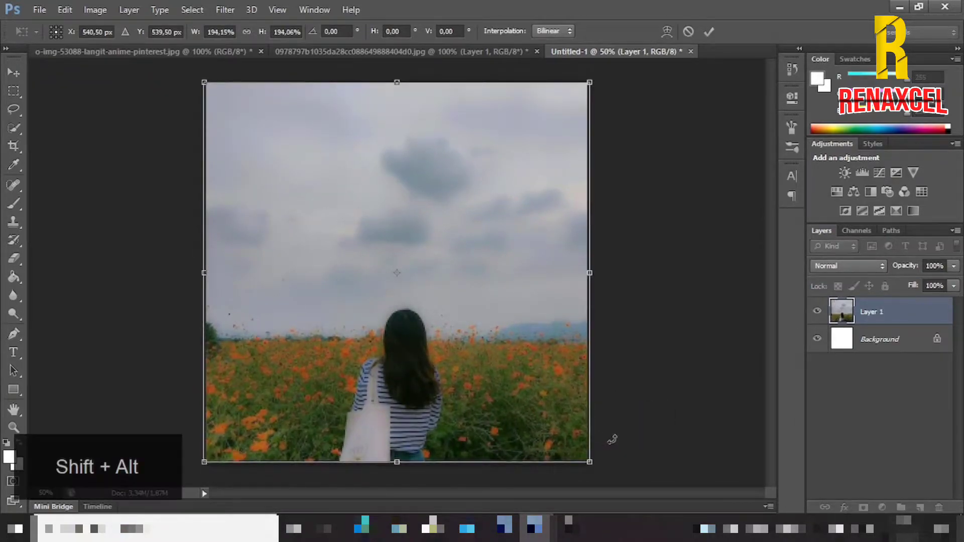
pyautogui.click(708, 31)
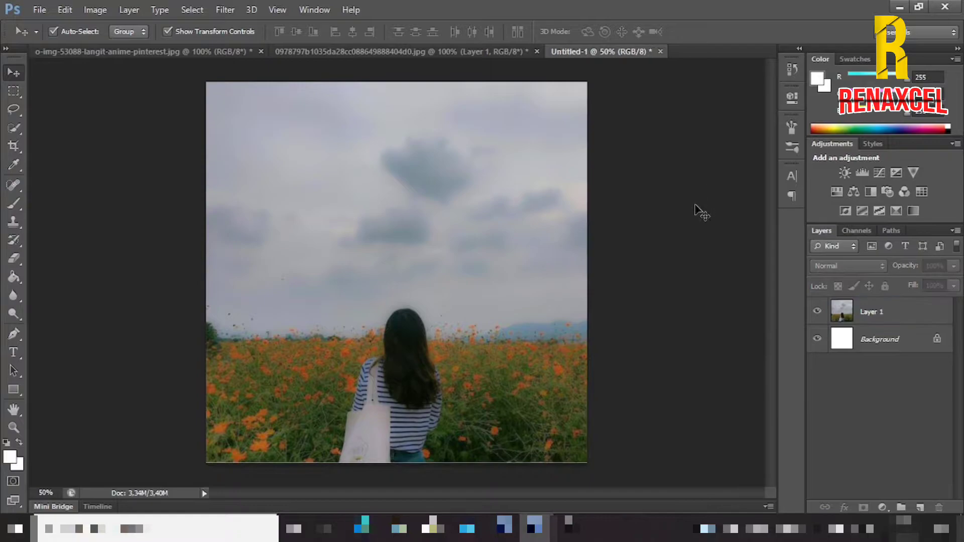
# Step: Delete the placed photo layer and close the untitled document without saving
pyautogui.click(885, 312)
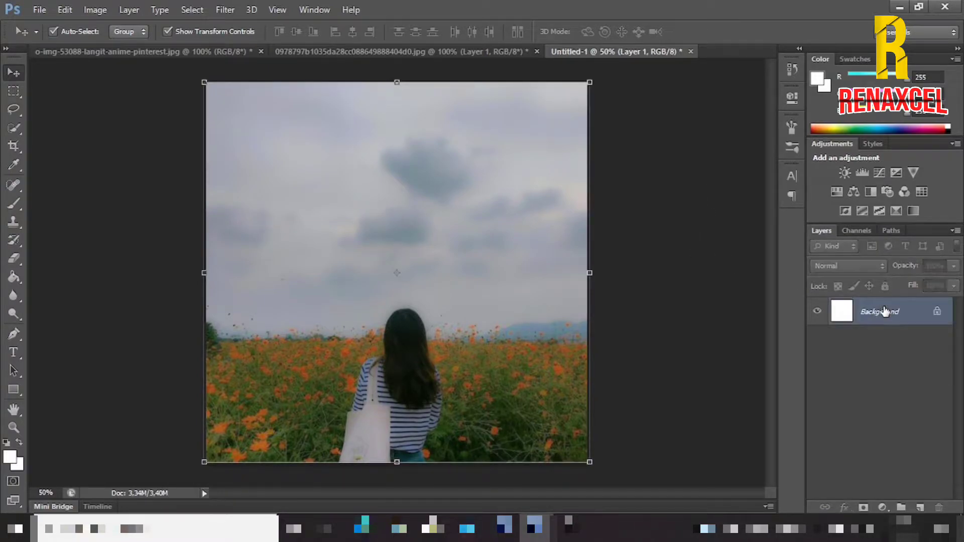
pyautogui.press('Delete')
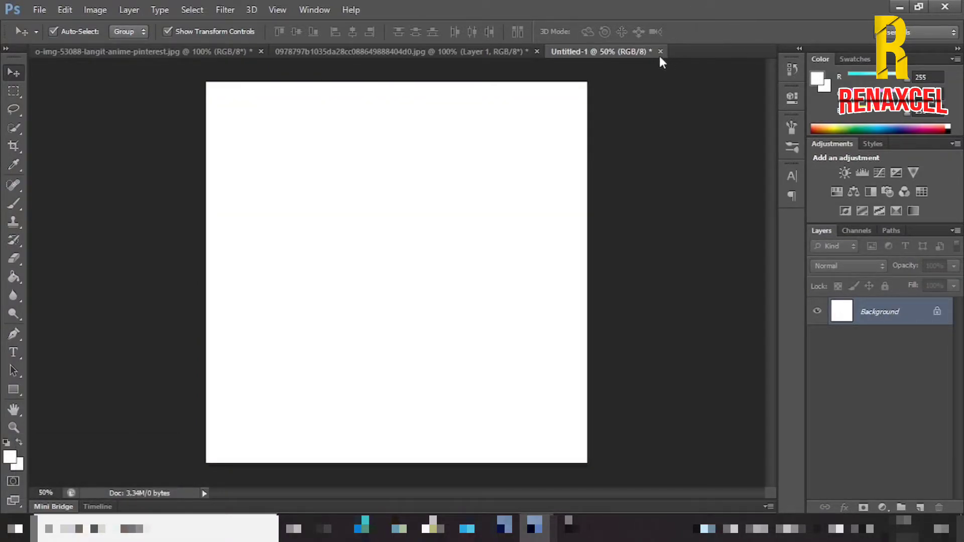
pyautogui.click(660, 52)
pyautogui.click(514, 209)
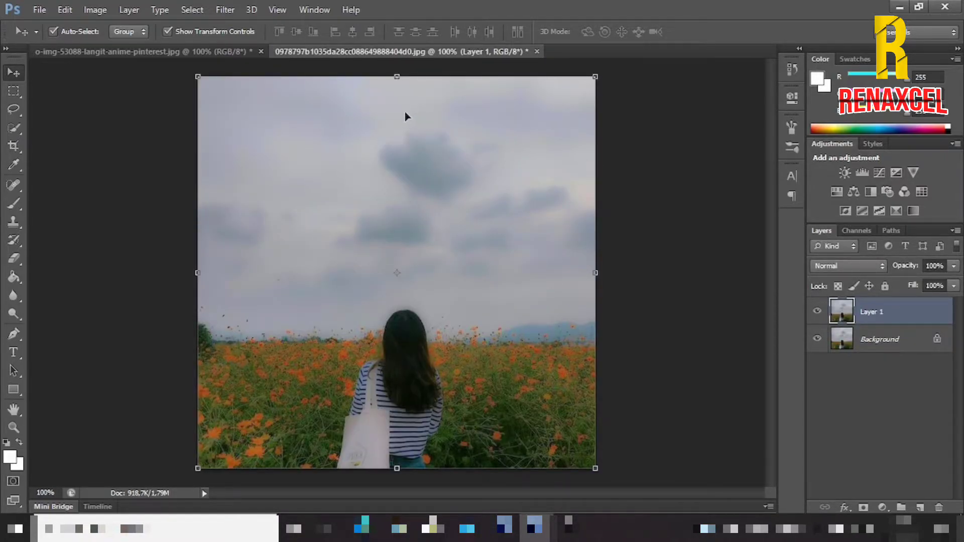
# Step: Delete the duplicated layer from the flower-field photo document
pyautogui.click(105, 142)
pyautogui.click(917, 319)
pyautogui.press('Delete')
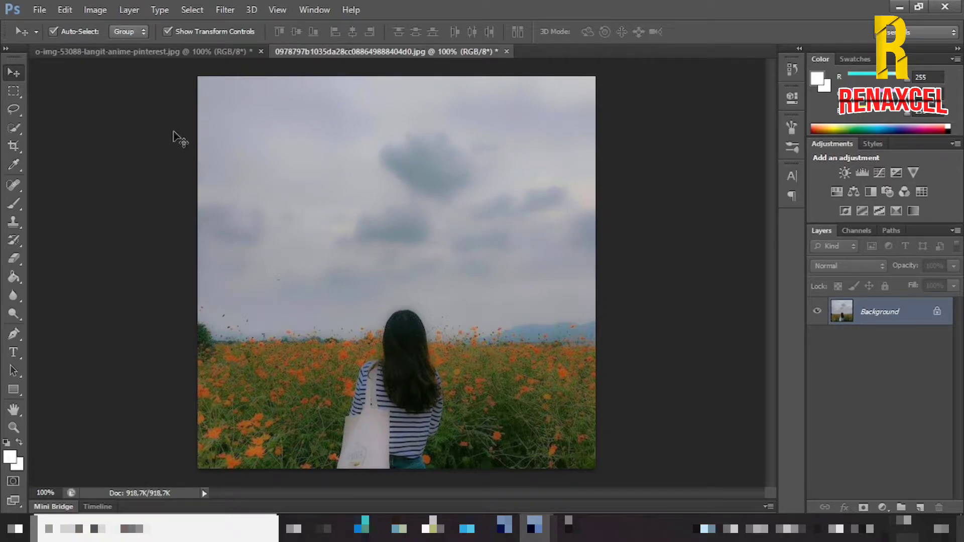
pyautogui.press('Up')
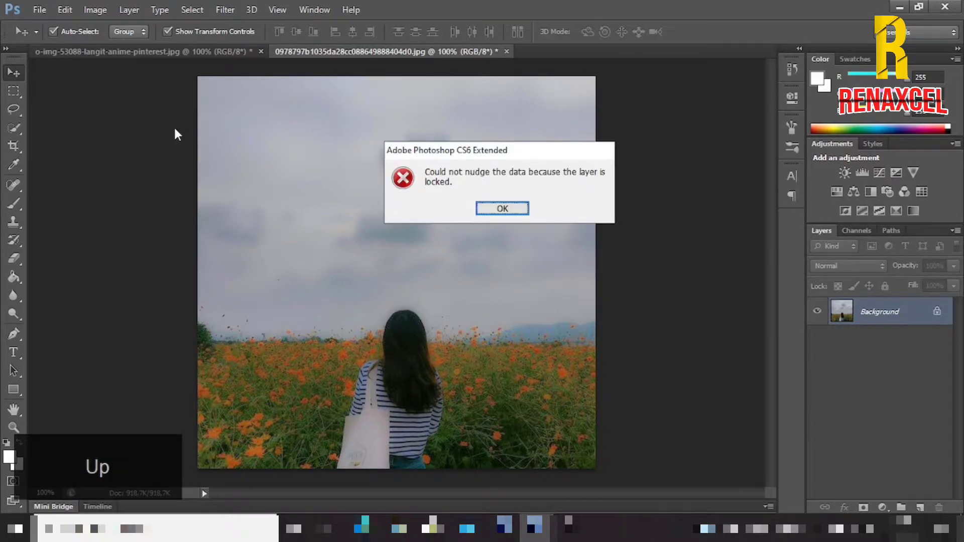
pyautogui.click(524, 213)
pyautogui.press('Down')
pyautogui.click(515, 205)
pyautogui.press('m')
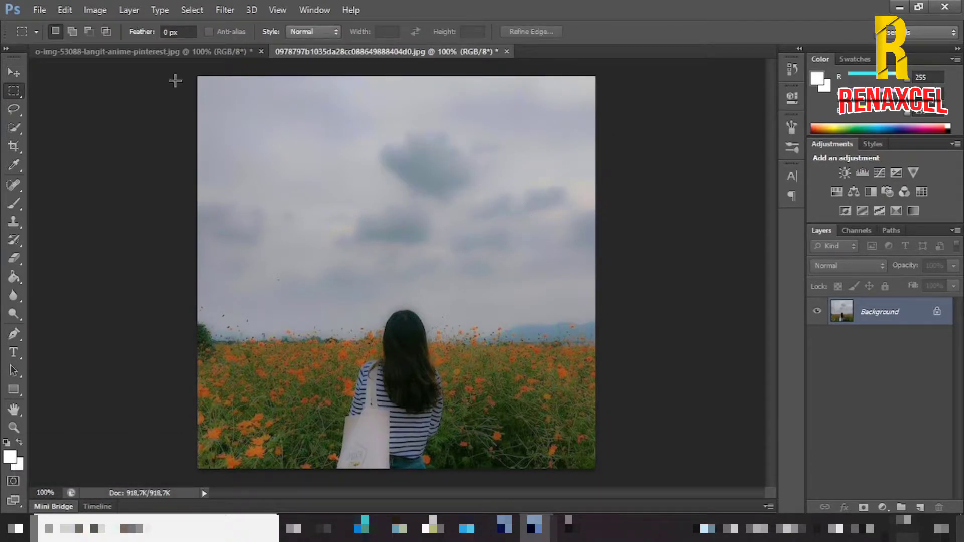
# Step: Create a new RGB document of 1080 × 1080 pixels at 300 pixels/inch with a white background
pyautogui.click(40, 9)
pyautogui.click(65, 26)
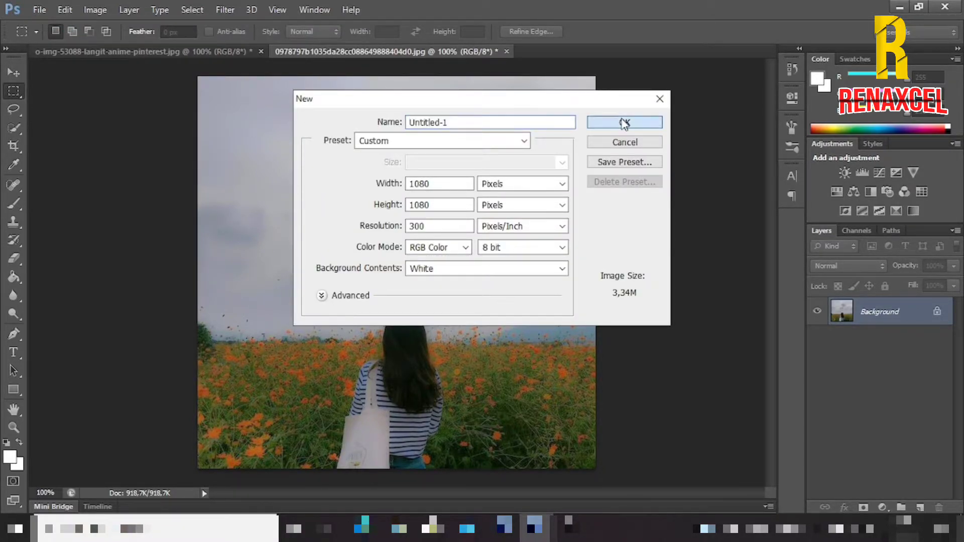
pyautogui.click(621, 122)
# Step: Duplicate the flower-field photo's background layer and move the copy into the new untitled document
pyautogui.click(401, 51)
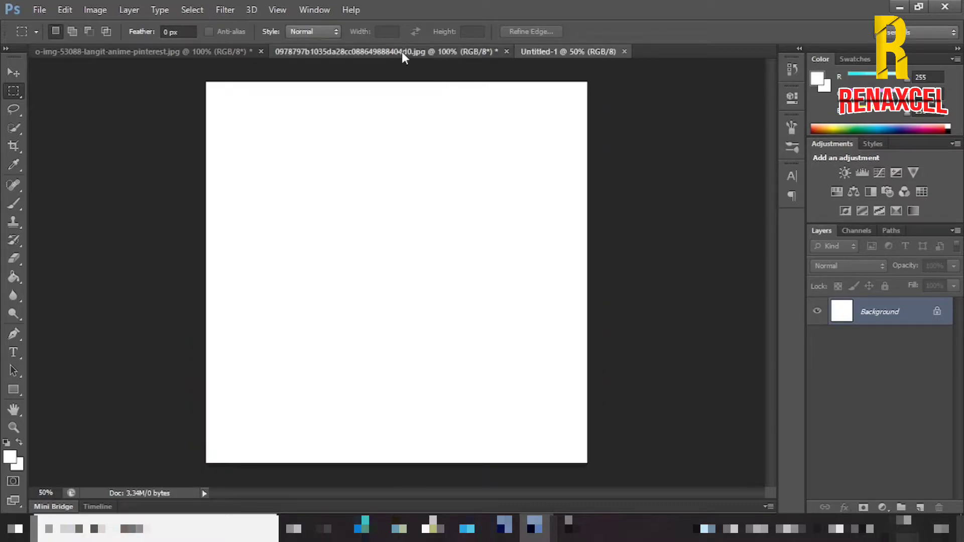
pyautogui.hotkey('ctrl', 'j')
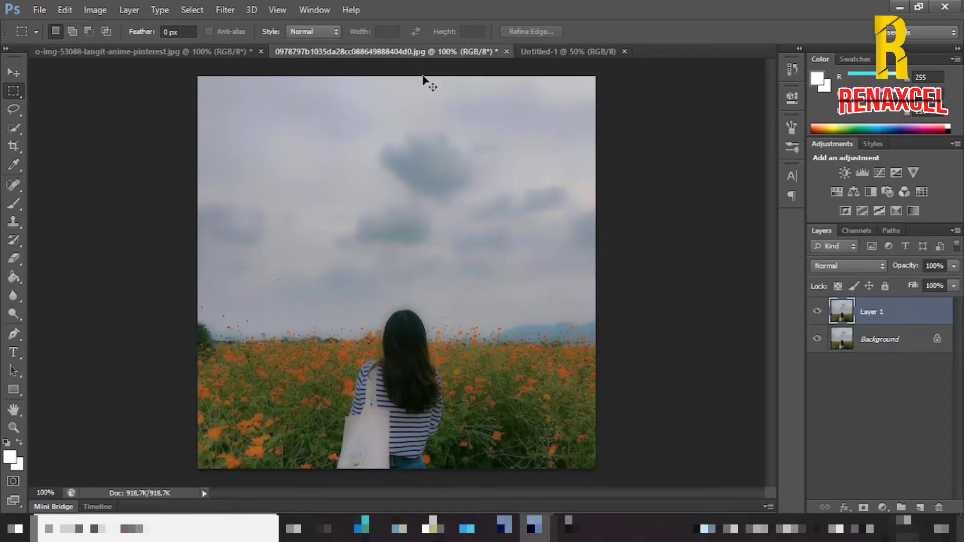
pyautogui.click(13, 73)
pyautogui.moveTo(334, 193); pyautogui.dragTo(436, 241)
# Step: Center the placed photo horizontally and vertically on the canvas and scale it to about 195% to fill the document
pyautogui.hotkey('ctrl', 'a')
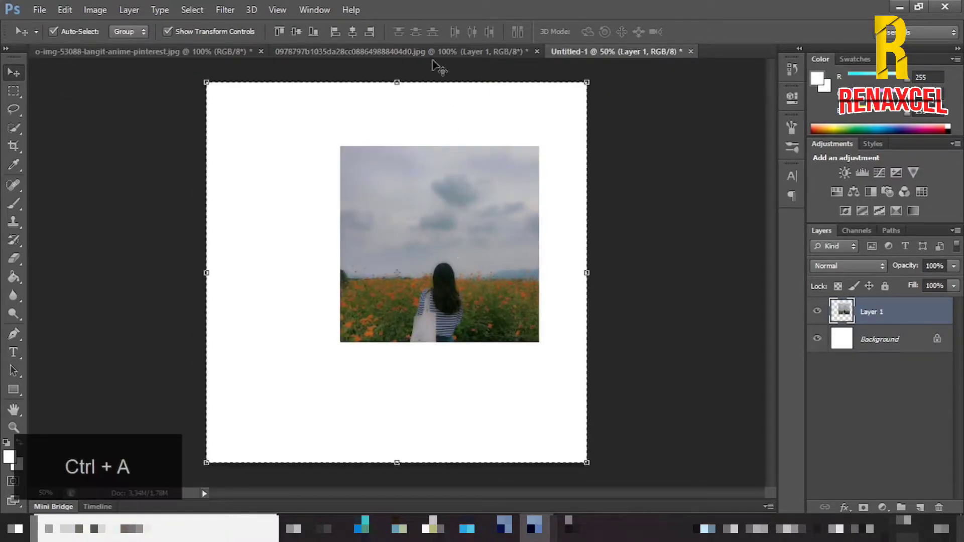
pyautogui.click(352, 31)
pyautogui.click(296, 31)
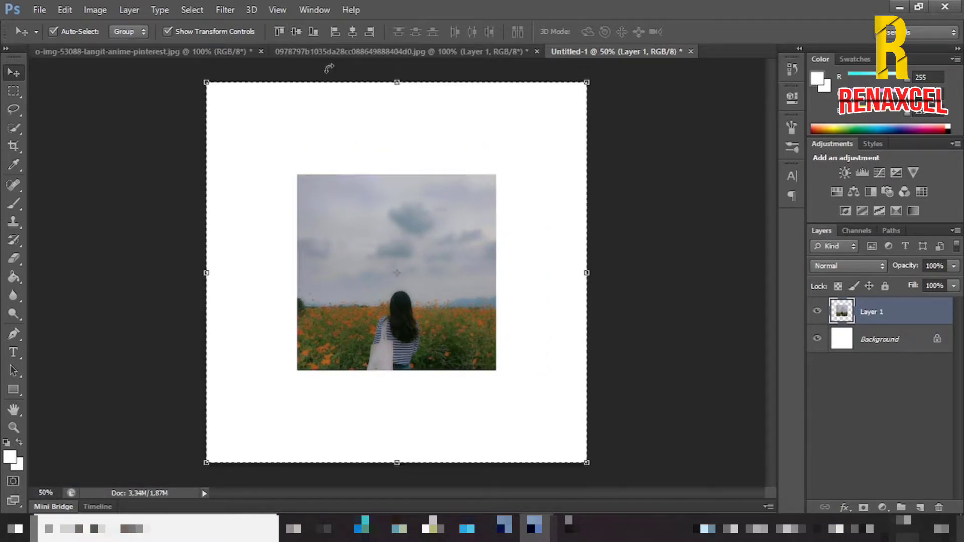
pyautogui.hotkey('ctrl', 'd')
pyautogui.moveTo(495, 172); pyautogui.dragTo(603, 90)
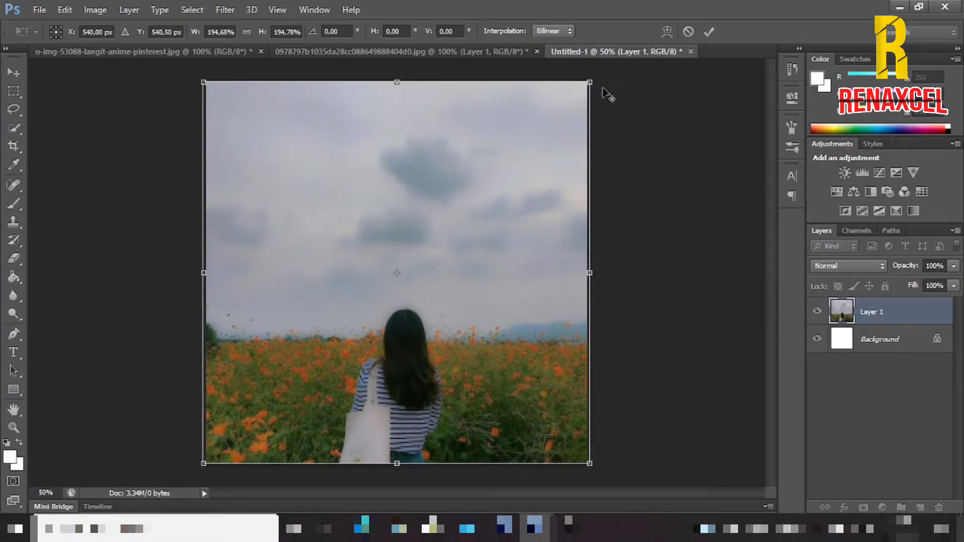
pyautogui.click(708, 32)
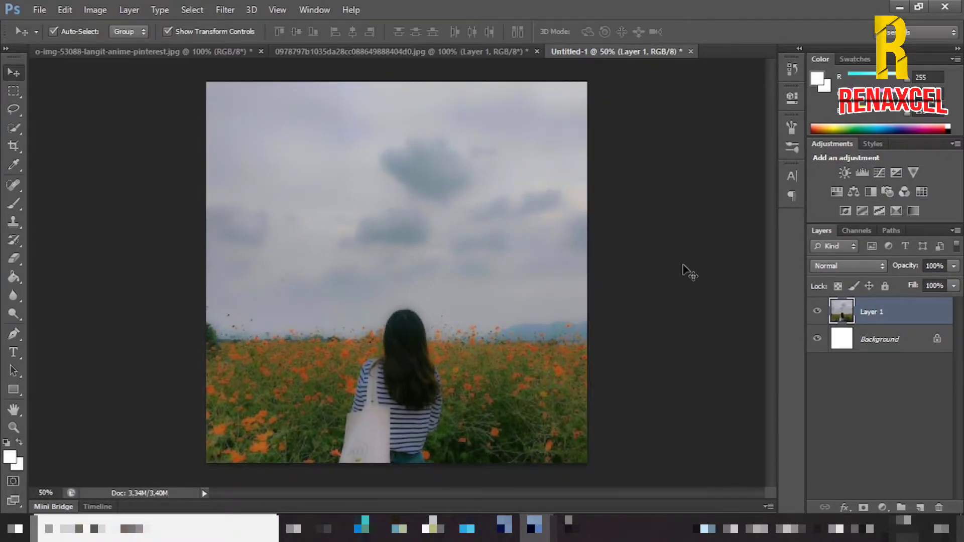
pyautogui.click(672, 266)
# Step: Duplicate the placed photo layer
pyautogui.click(927, 319)
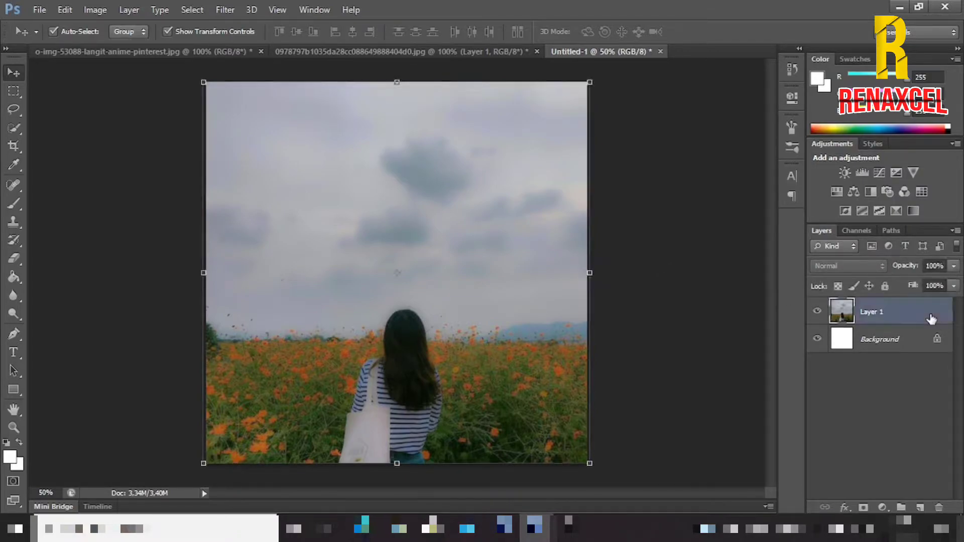
pyautogui.hotkey('ctrl', 'j')
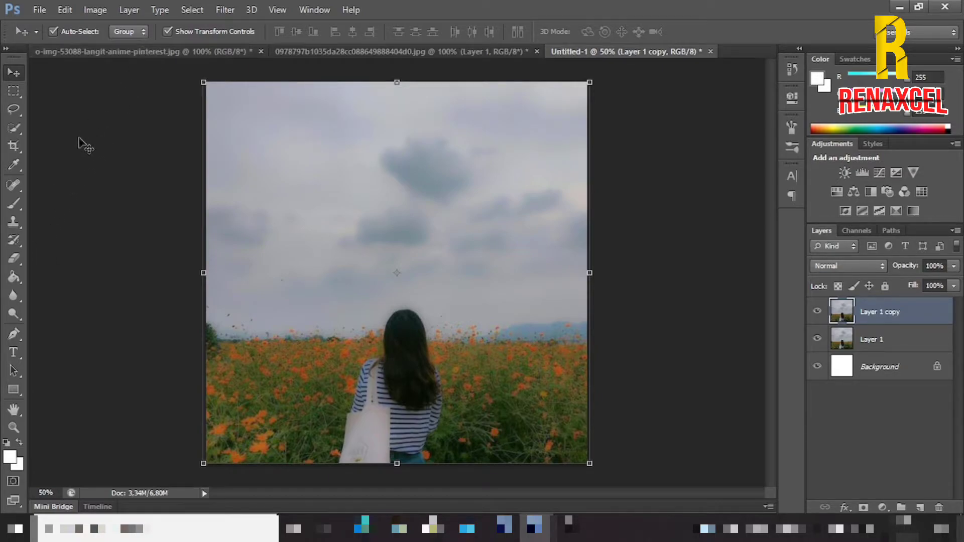
# Step: Delete the sky from the duplicated layer using the Quick Selection tool, and delete the original photo layer beneath it
pyautogui.click(15, 129)
pyautogui.moveTo(213, 219)
pyautogui.mouseDown()
pyautogui.moveTo(259, 251)
pyautogui.moveTo(307, 312)
pyautogui.moveTo(393, 263)
pyautogui.mouseUp()
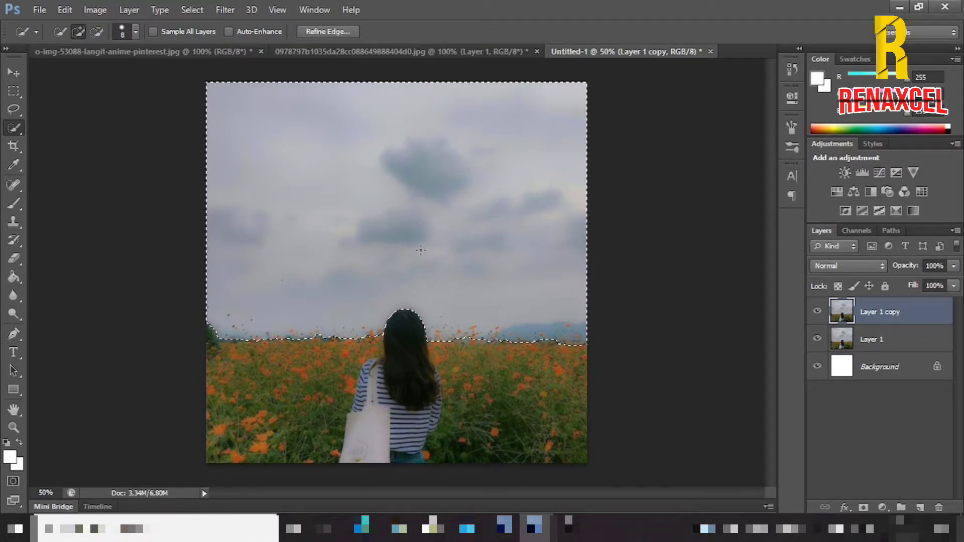
pyautogui.press('Delete')
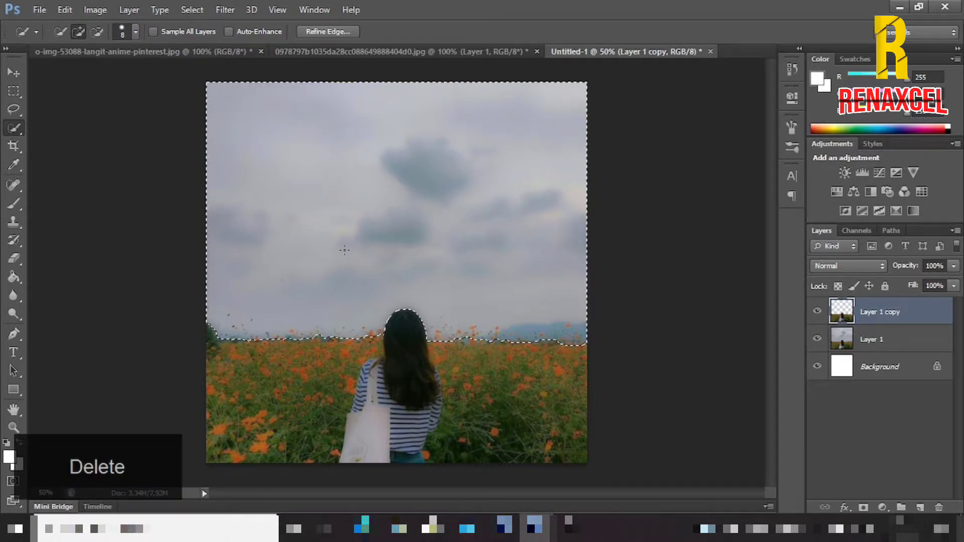
pyautogui.hotkey('ctrl', 'd')
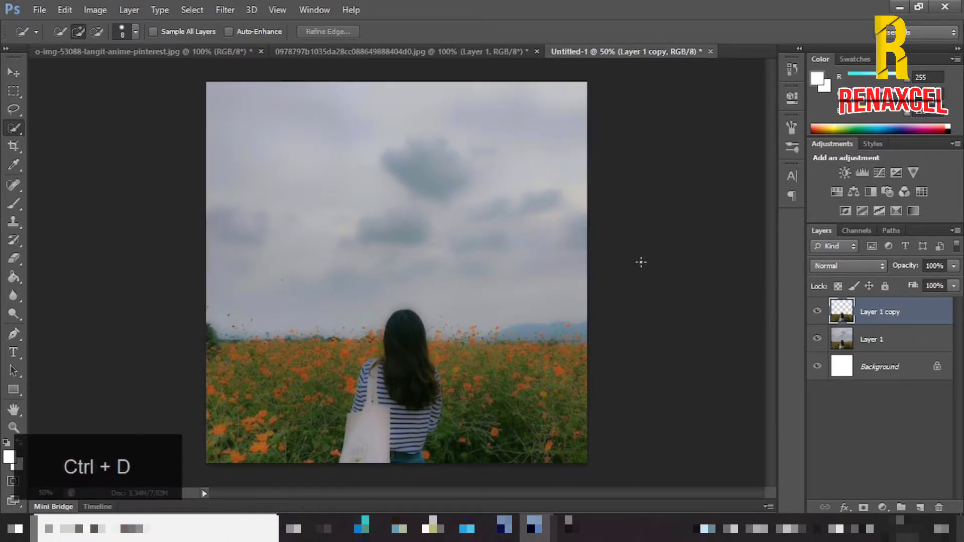
pyautogui.click(895, 340)
pyautogui.press('Delete')
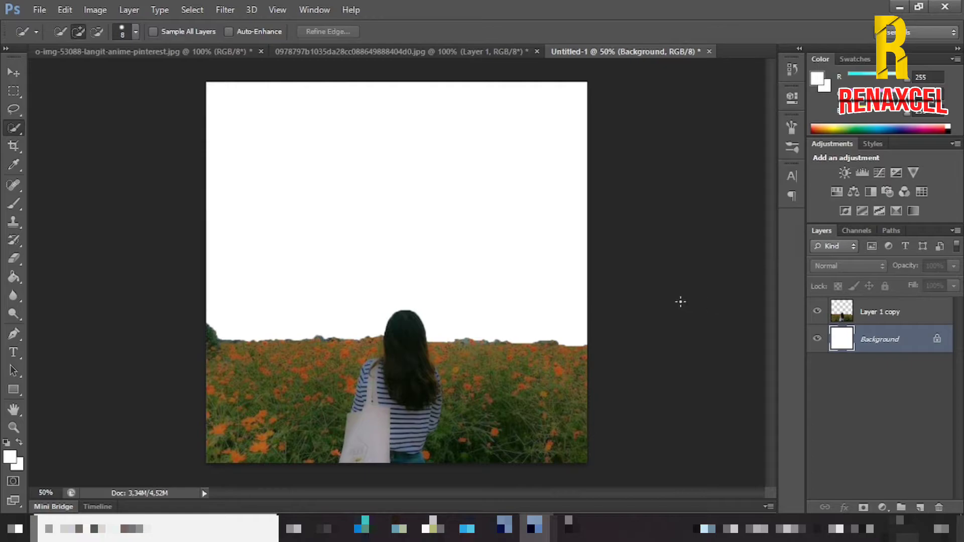
# Step: Duplicate the pink anime sky image's layer and move the copy into the untitled document behind the girl and flower-field cutout
pyautogui.click(191, 50)
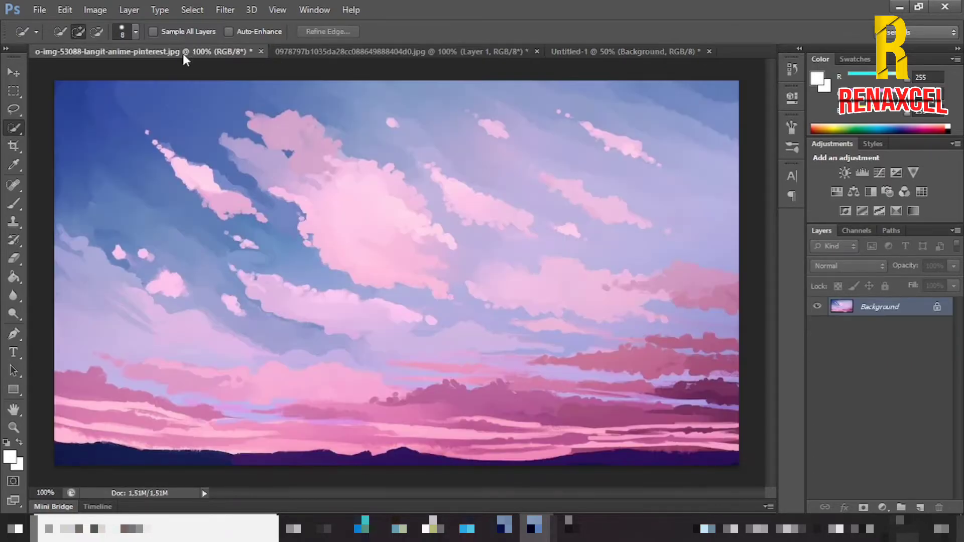
pyautogui.click(14, 73)
pyautogui.moveTo(106, 140); pyautogui.dragTo(280, 155)
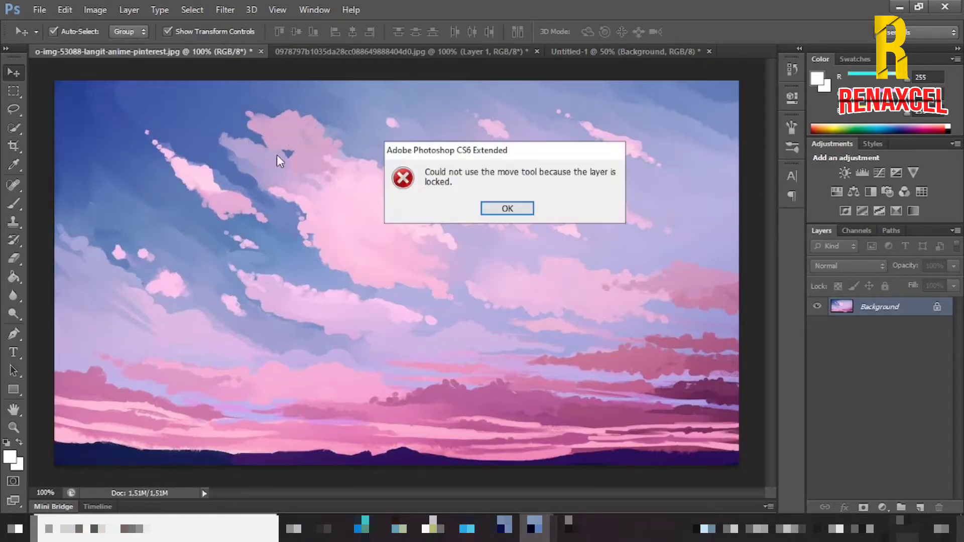
pyautogui.click(504, 208)
pyautogui.hotkey('ctrl', 'j')
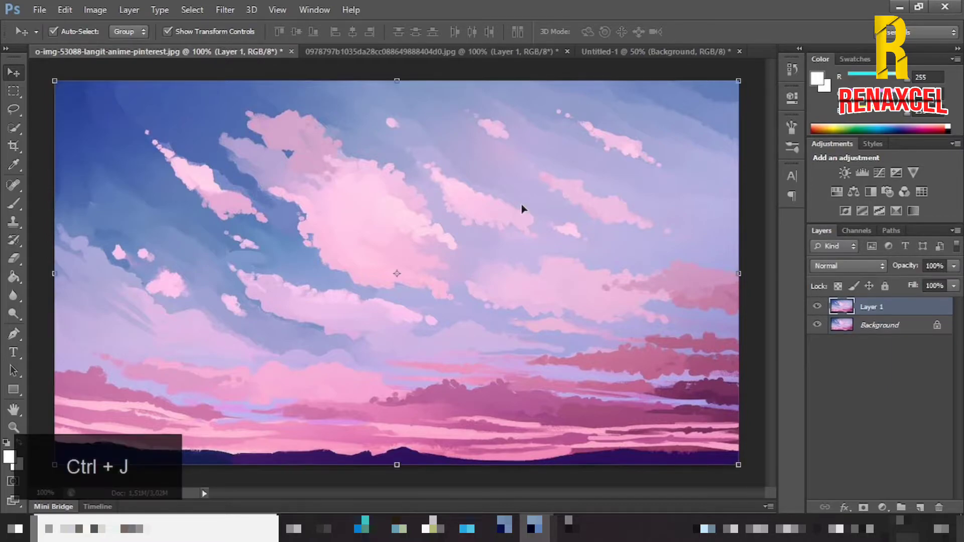
pyautogui.moveTo(527, 208); pyautogui.dragTo(482, 206)
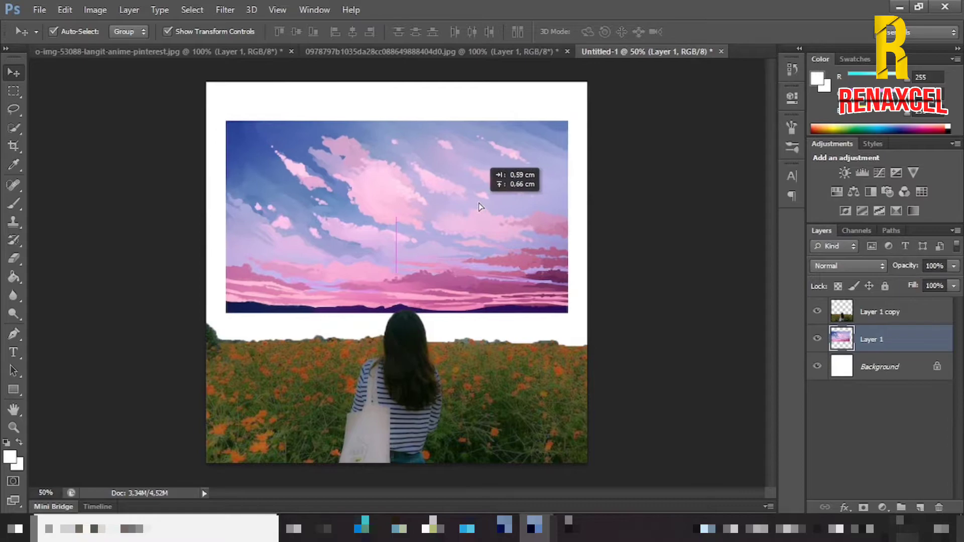
# Step: Scale the sky layer proportionally to about 144% and position it to cover the blank area above the flower field
pyautogui.moveTo(571, 315); pyautogui.dragTo(639, 346)
pyautogui.hotkey('shift', 'alt')
pyautogui.moveTo(567, 314); pyautogui.dragTo(523, 313)
pyautogui.moveTo(586, 350); pyautogui.dragTo(591, 353)
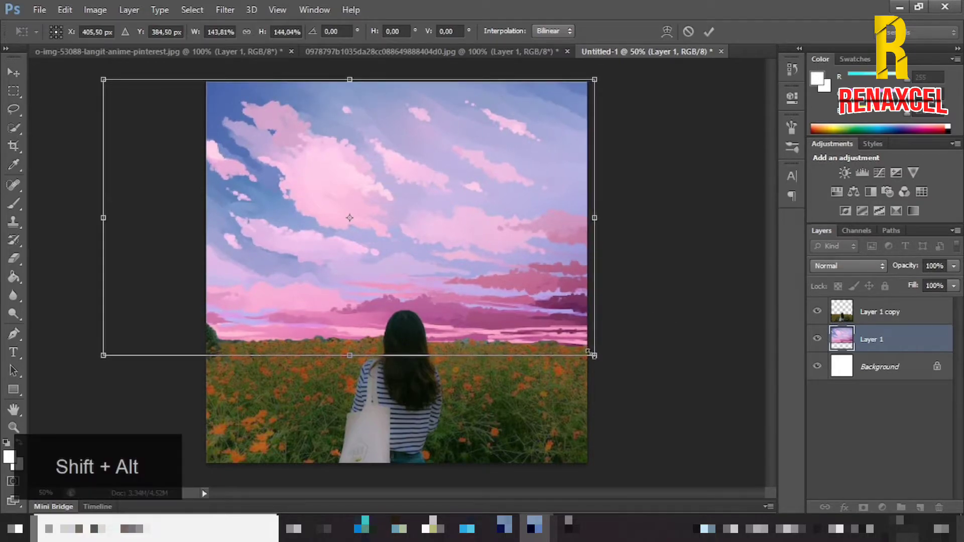
pyautogui.click(709, 32)
pyautogui.click(764, 357)
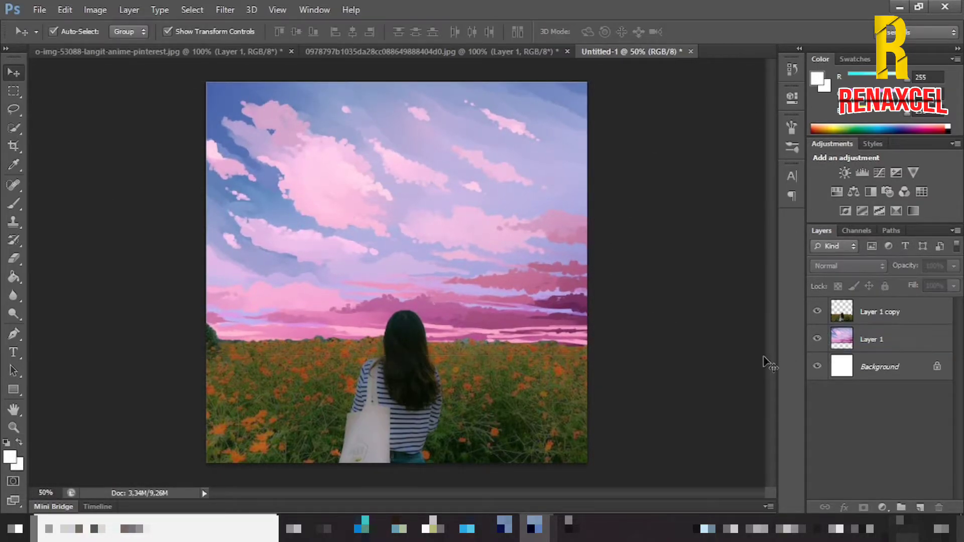
# Step: Soften the flower-field cutout's horizon edge to the right of the girl with the Eraser at 57% opacity and size 70
pyautogui.click(902, 322)
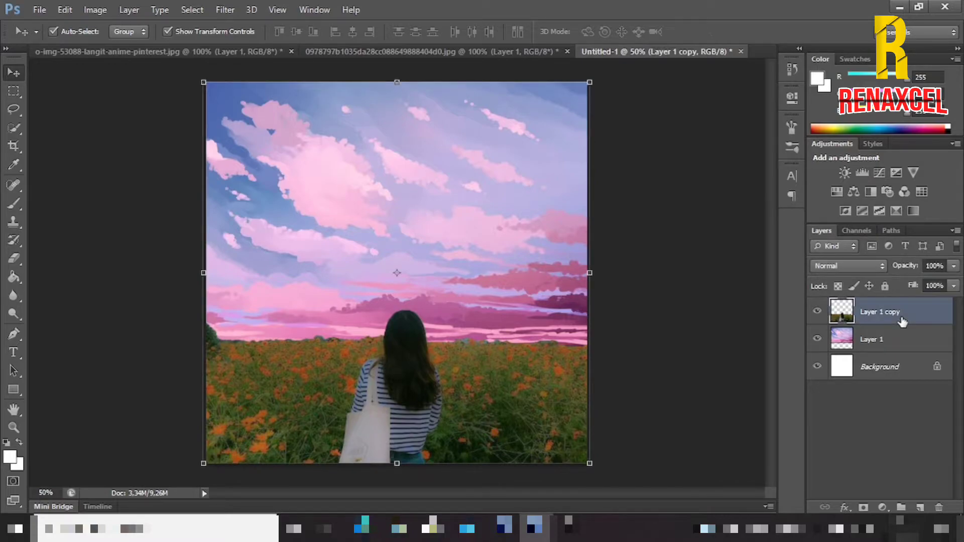
pyautogui.click(14, 259)
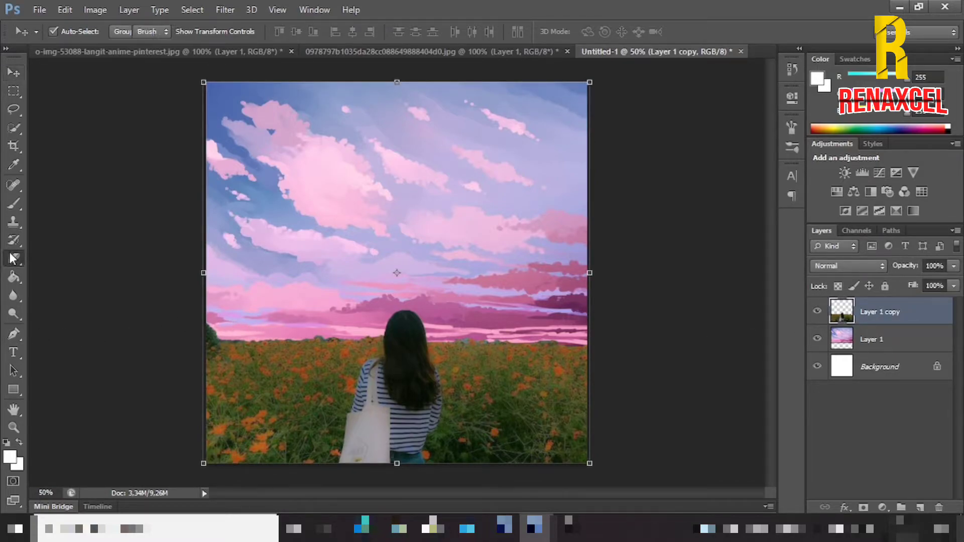
pyautogui.scroll(2, 263, 278)
pyautogui.scroll(2, 263, 278)
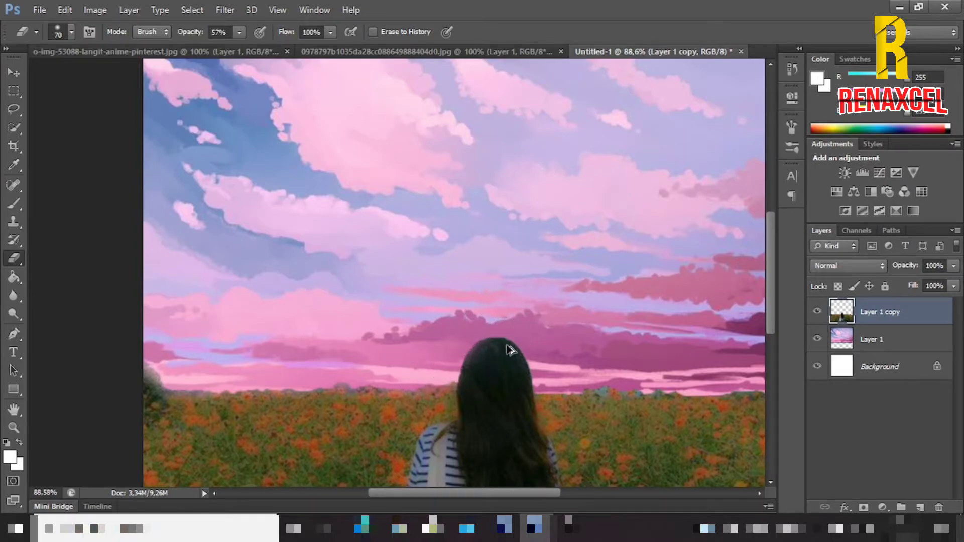
pyautogui.hotkey('ctrl', 'alt', 'z')
pyautogui.hotkey('ctrl', 'z')
pyautogui.hscroll(5, 667, 379)
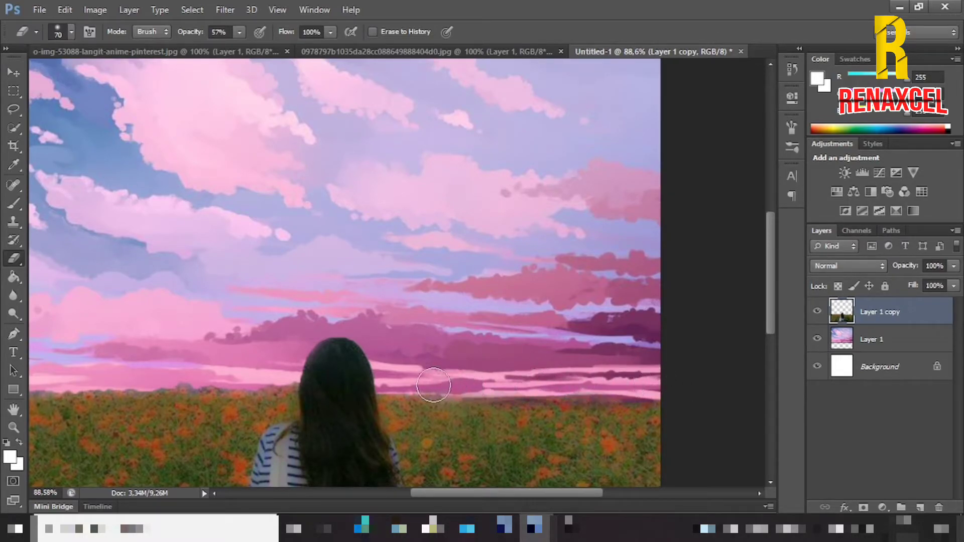
pyautogui.hscroll(-4, 135, 375)
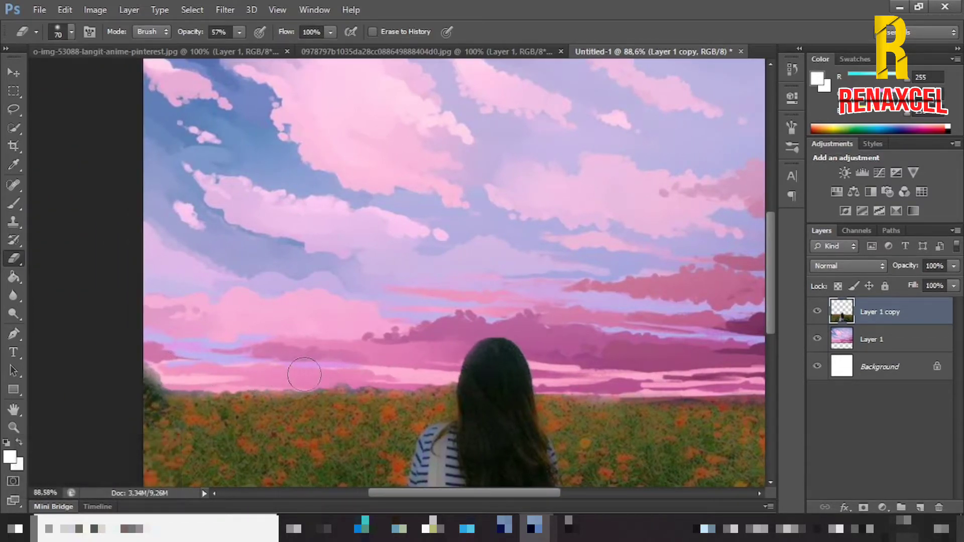
# Step: Erase the dark tree and the hard horizon edge to the left of the girl on the cutout layer
pyautogui.moveTo(318, 373)
pyautogui.mouseDown()
pyautogui.moveTo(197, 378)
pyautogui.moveTo(246, 380)
pyautogui.moveTo(144, 369)
pyautogui.moveTo(129, 412)
pyautogui.moveTo(152, 366)
pyautogui.moveTo(189, 368)
pyautogui.moveTo(171, 371)
pyautogui.mouseUp()
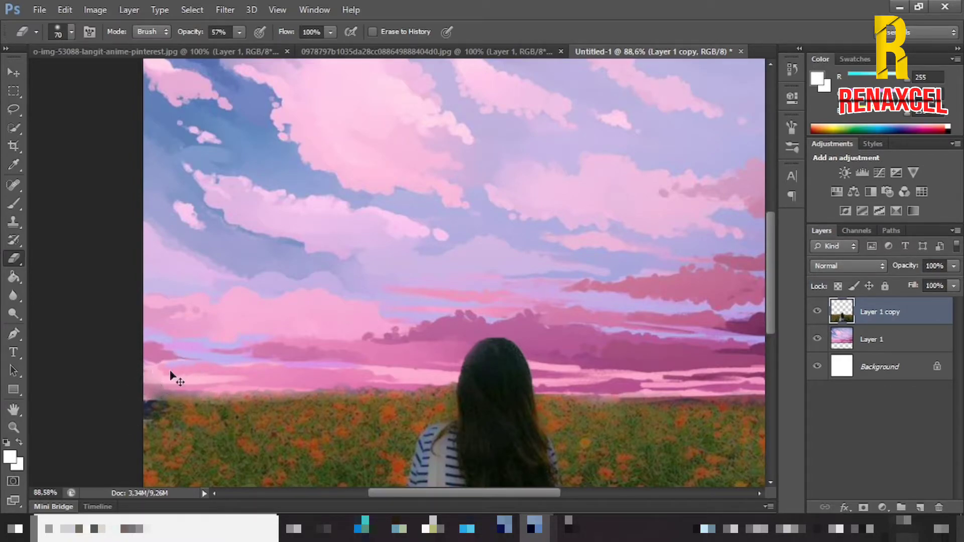
pyautogui.hotkey('ctrl', 'z')
pyautogui.hotkey('ctrl', 'alt', 'z')
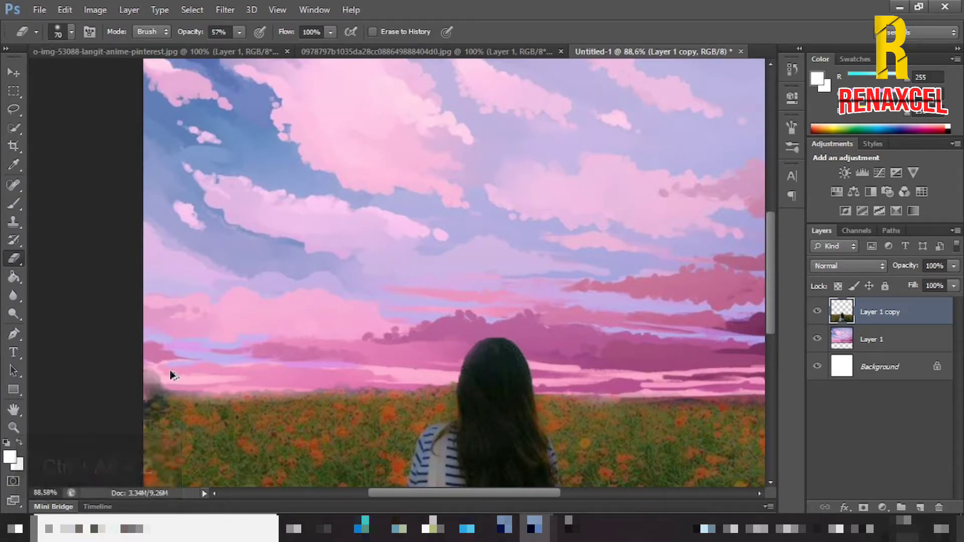
pyautogui.moveTo(169, 370)
pyautogui.mouseDown()
pyautogui.moveTo(142, 405)
pyautogui.moveTo(144, 366)
pyautogui.moveTo(175, 376)
pyautogui.moveTo(166, 376)
pyautogui.moveTo(200, 372)
pyautogui.mouseUp()
pyautogui.keyDown('alt'); pyautogui.scroll(-4, 201, 357); pyautogui.keyUp('alt')
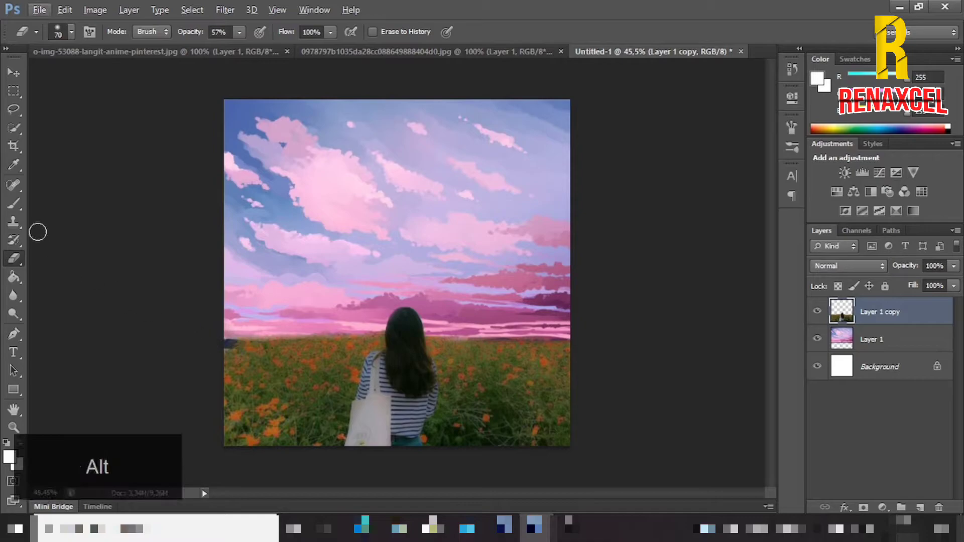
# Step: Move the pink sky layer slightly left and down to X 391.50 px, Y 392.50 px, keeping its scale
pyautogui.click(14, 73)
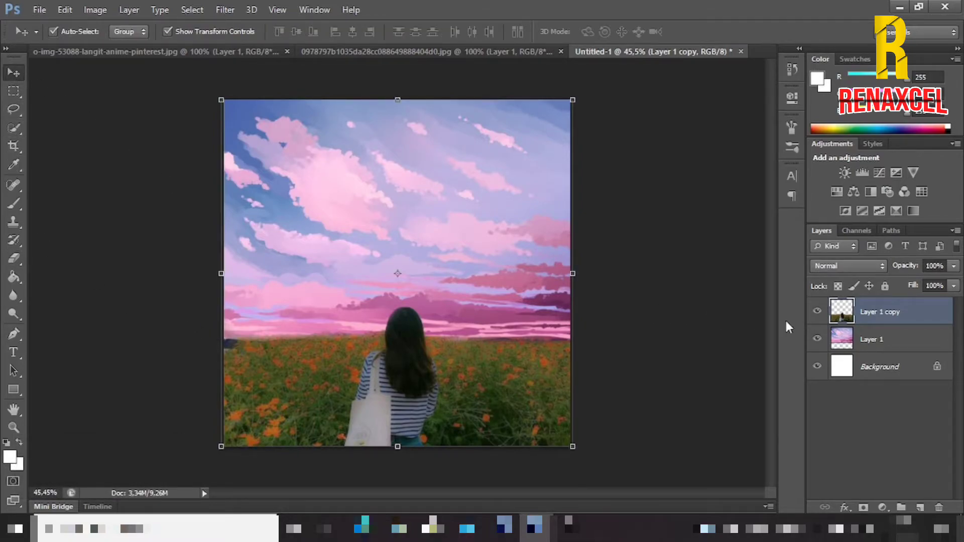
pyautogui.click(887, 346)
pyautogui.hotkey('ctrl', 't')
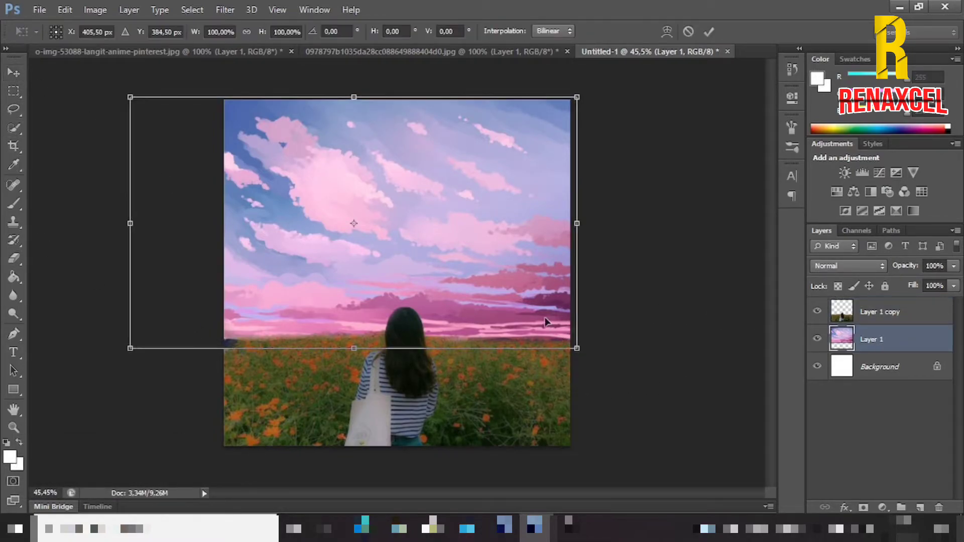
pyautogui.moveTo(540, 316)
pyautogui.mouseDown()
pyautogui.moveTo(540, 301)
pyautogui.moveTo(541, 310)
pyautogui.mouseUp()
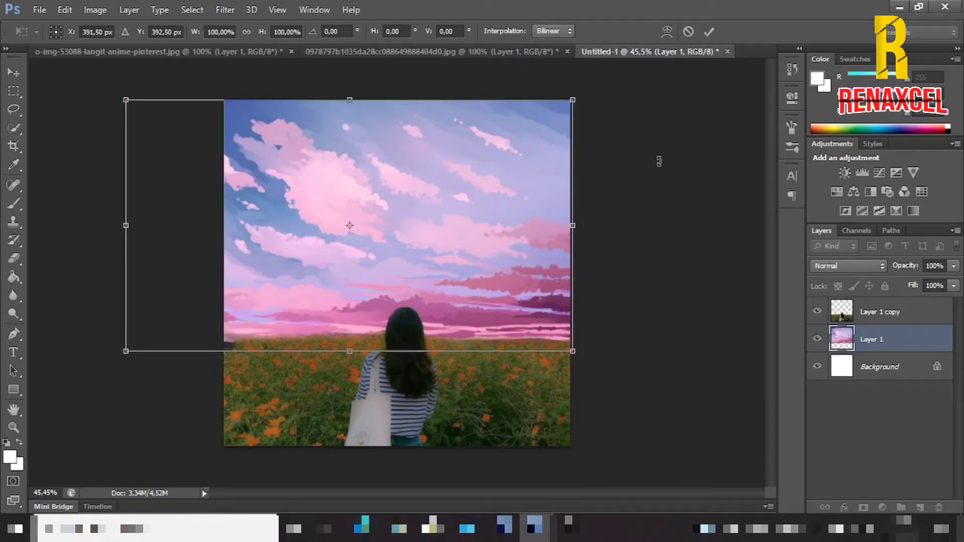
pyautogui.click(707, 32)
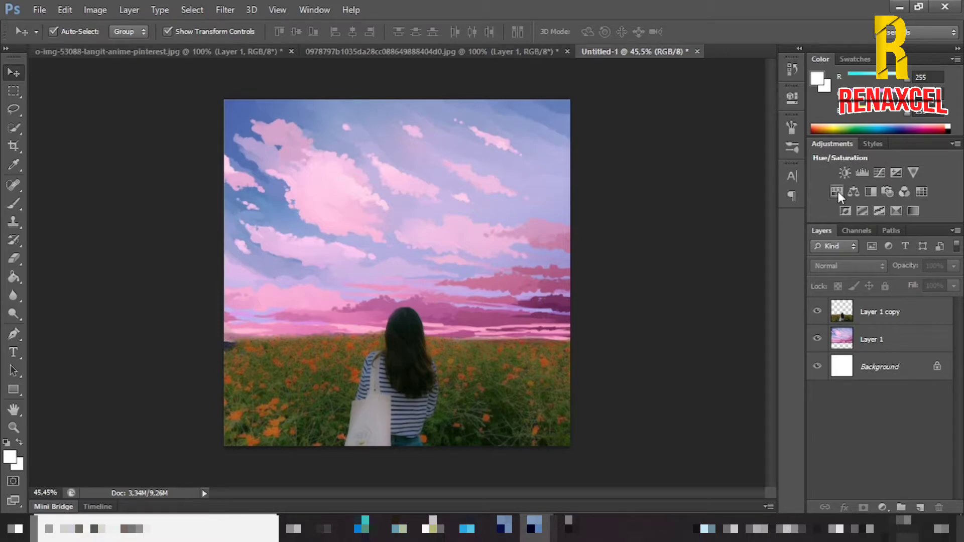
# Step: Add a Color Balance adjustment layer above the photo, shifting the midtones slightly toward red and magenta
pyautogui.click(853, 191)
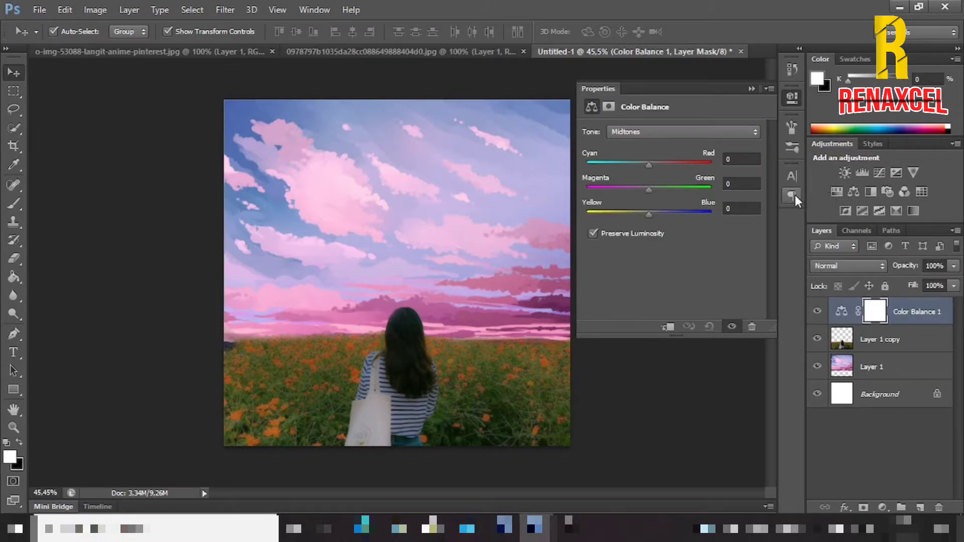
pyautogui.moveTo(650, 167); pyautogui.dragTo(656, 190)
pyautogui.moveTo(645, 190); pyautogui.dragTo(640, 212)
pyautogui.click(750, 88)
# Step: Add a Curves adjustment layer and darken the image by lowering the upper RGB curve, with a second point set in the shadows
pyautogui.click(878, 173)
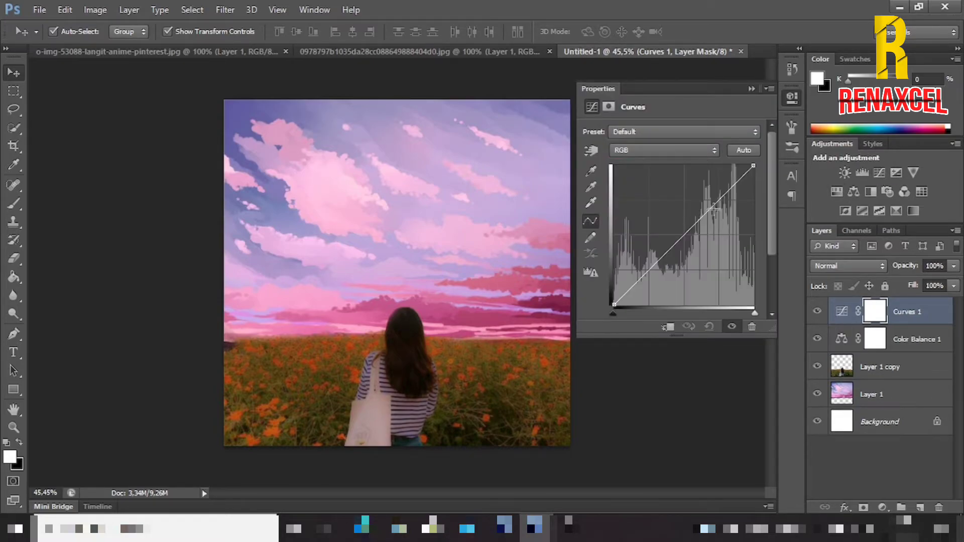
pyautogui.moveTo(713, 210); pyautogui.dragTo(723, 203)
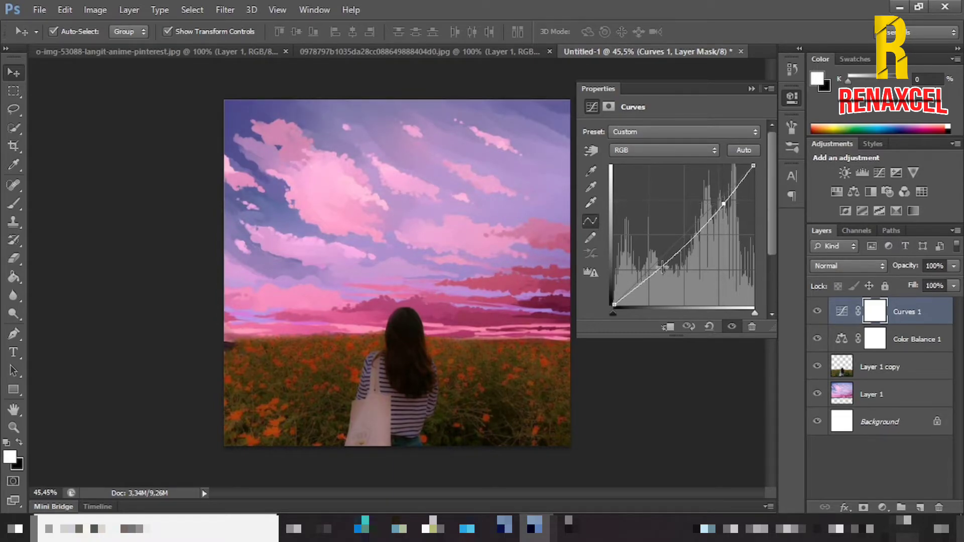
pyautogui.moveTo(658, 265)
pyautogui.mouseDown()
pyautogui.moveTo(661, 275)
pyautogui.moveTo(655, 264)
pyautogui.moveTo(665, 268)
pyautogui.mouseUp()
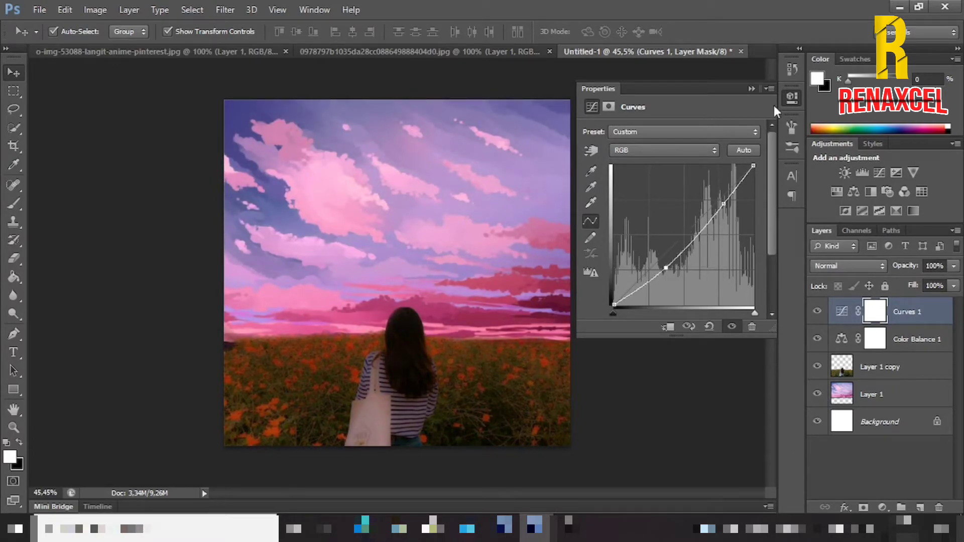
pyautogui.moveTo(665, 268); pyautogui.dragTo(670, 260)
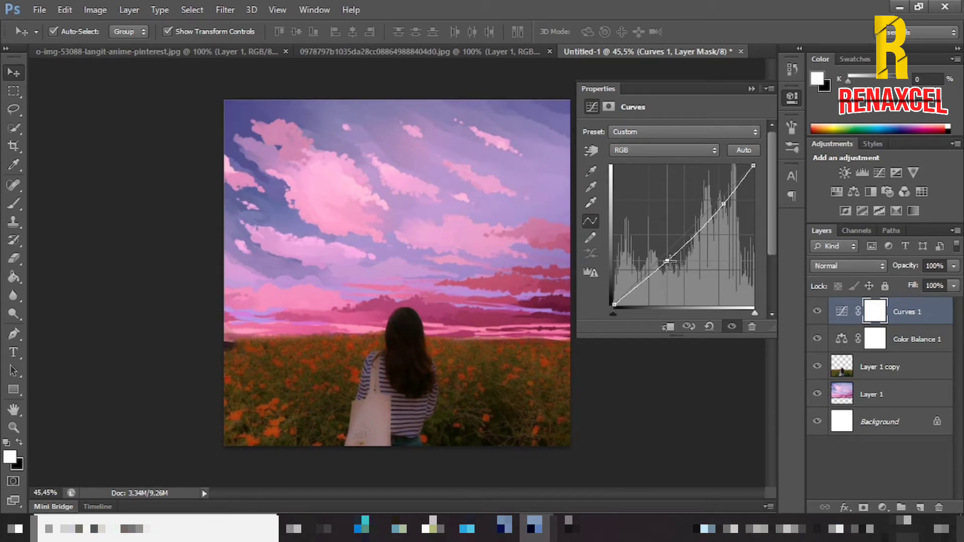
pyautogui.moveTo(727, 204); pyautogui.dragTo(734, 207)
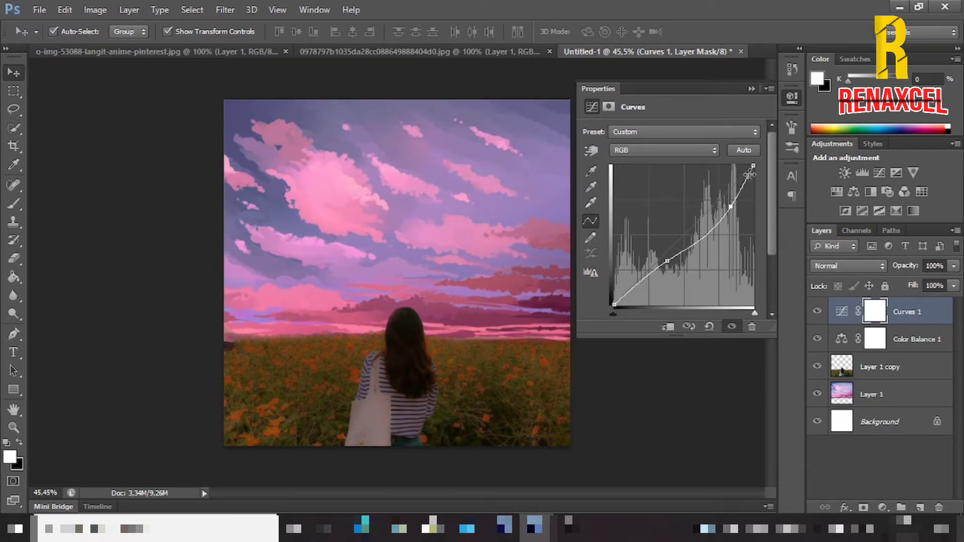
pyautogui.click(751, 88)
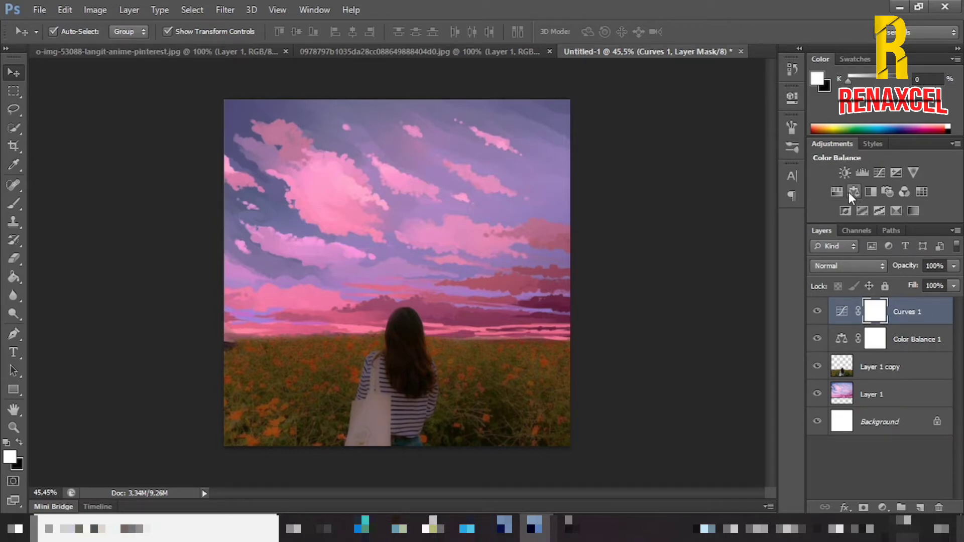
# Step: Add a Vibrance adjustment layer with vibrance +92 and saturation +17
pyautogui.click(914, 173)
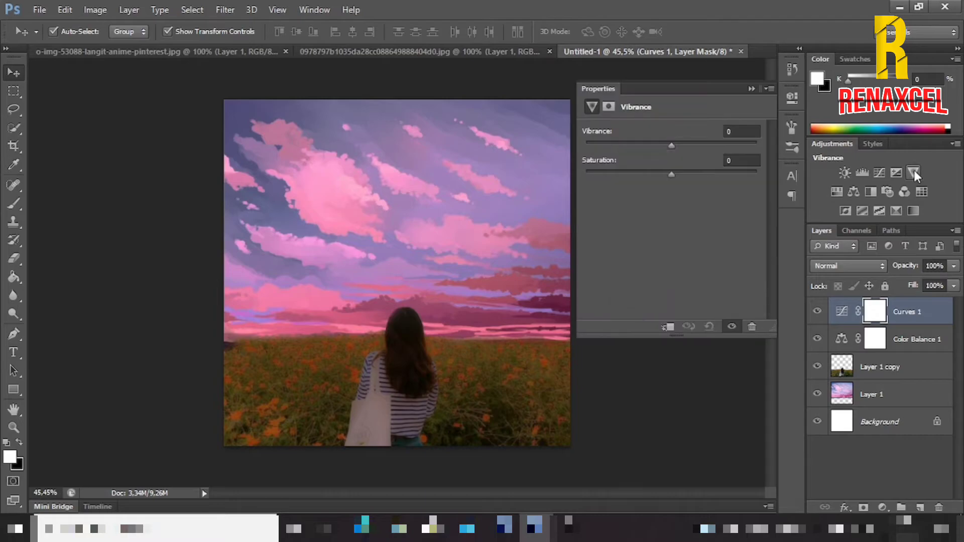
pyautogui.moveTo(671, 147); pyautogui.dragTo(757, 153)
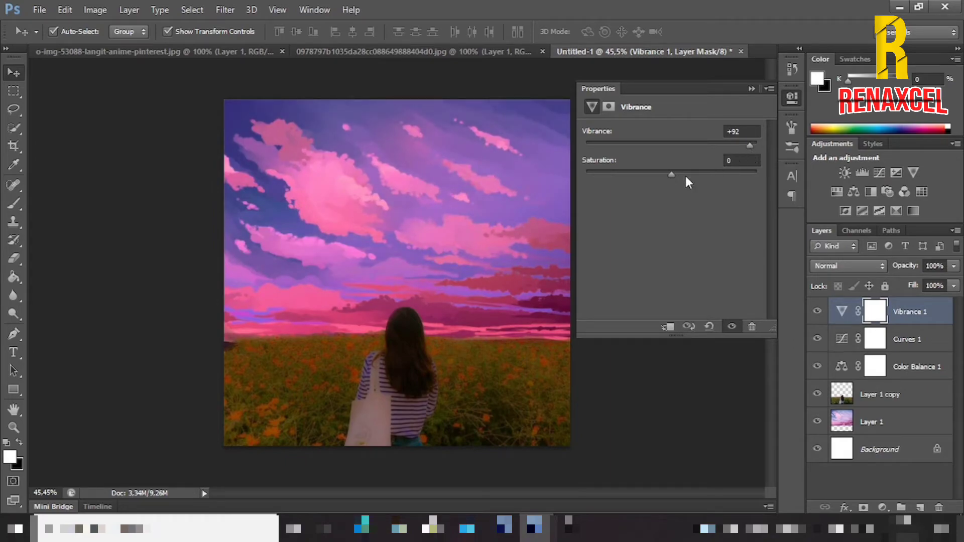
pyautogui.moveTo(671, 173)
pyautogui.mouseDown()
pyautogui.moveTo(663, 171)
pyautogui.moveTo(687, 173)
pyautogui.mouseUp()
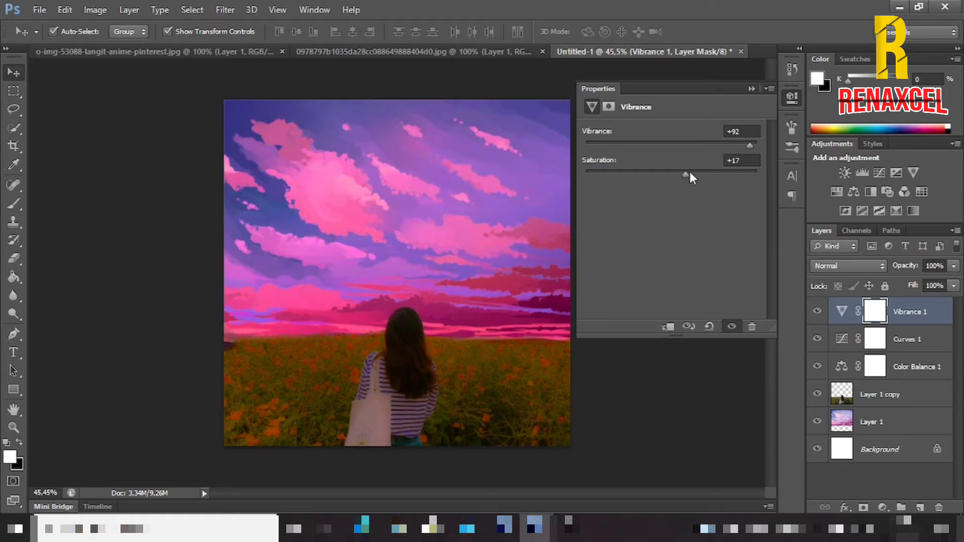
pyautogui.click(753, 87)
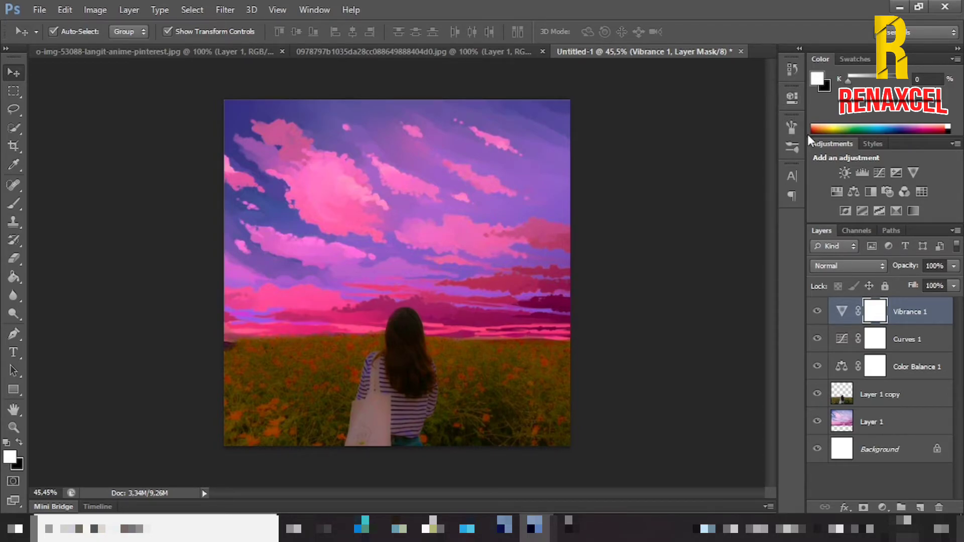
pyautogui.click(848, 191)
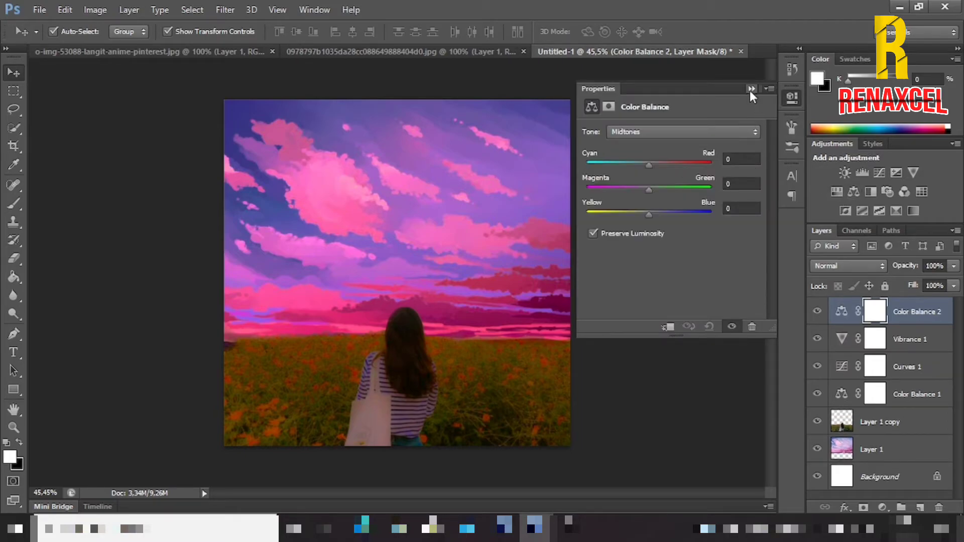
pyautogui.click(751, 88)
pyautogui.press('Delete')
# Step: Add a Hue/Saturation adjustment layer that sets the Yellows to saturation -13 and lightness -11
pyautogui.click(835, 192)
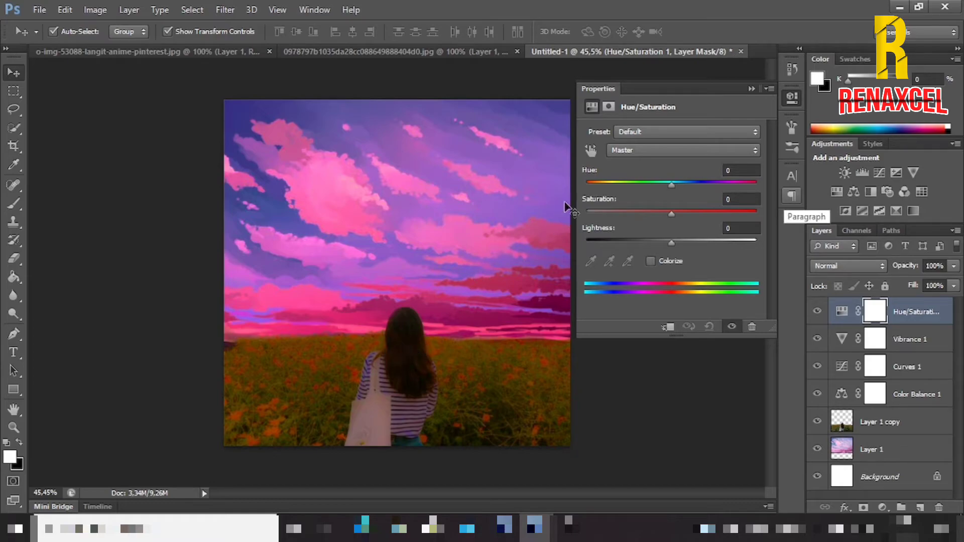
pyautogui.click(590, 150)
pyautogui.click(411, 339)
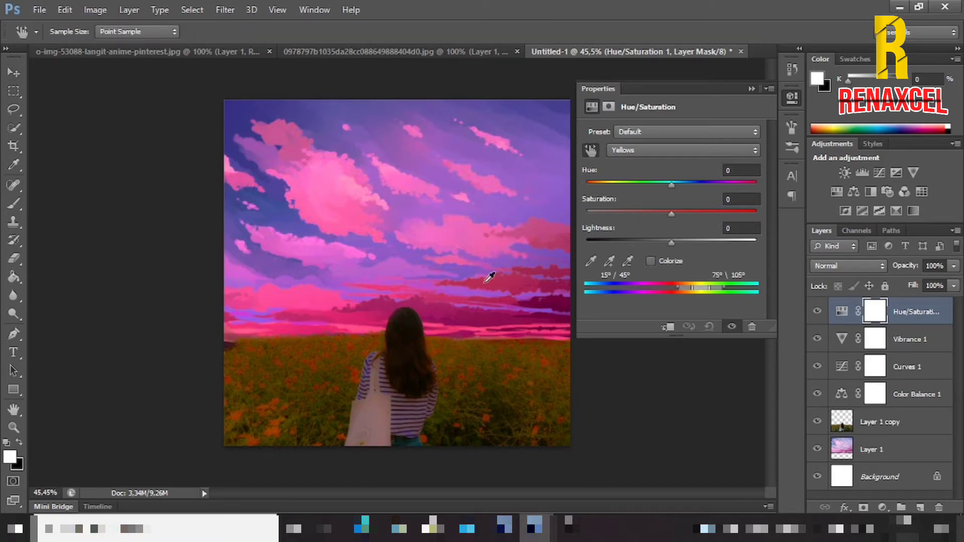
pyautogui.moveTo(673, 183); pyautogui.dragTo(656, 245)
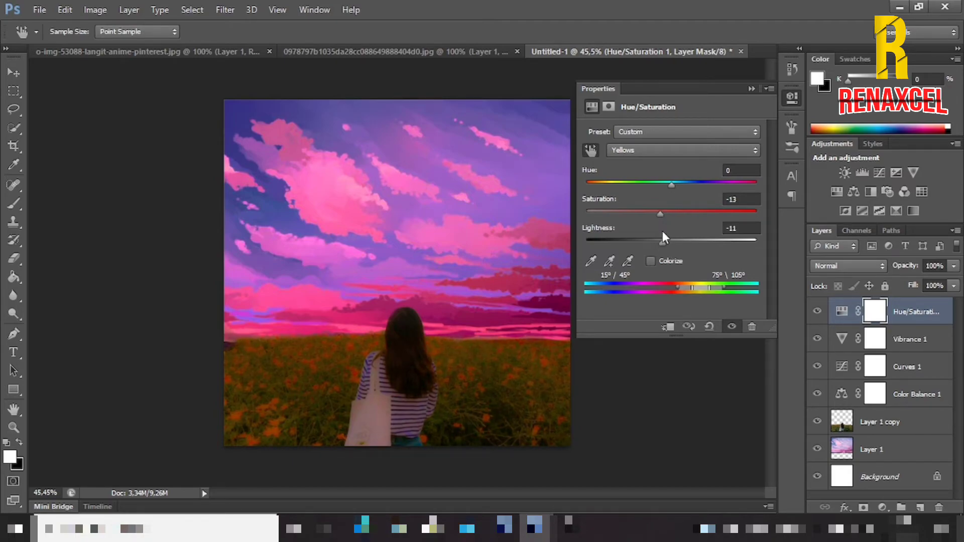
pyautogui.click(752, 89)
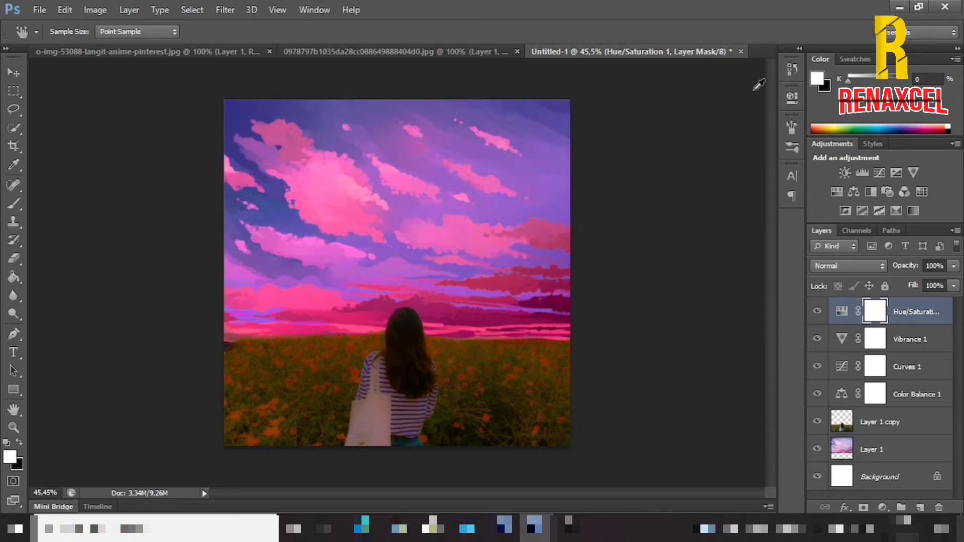
# Step: Add an Exposure adjustment layer with exposure -0.55 and fine-tune its offset slightly
pyautogui.click(889, 172)
pyautogui.press('v')
pyautogui.moveTo(671, 171); pyautogui.dragTo(672, 226)
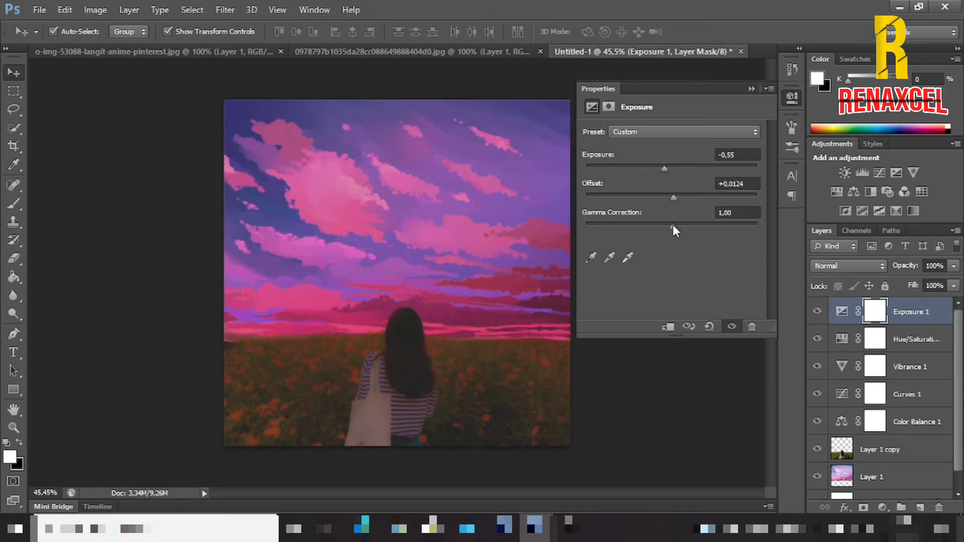
pyautogui.moveTo(673, 225); pyautogui.dragTo(675, 197)
pyautogui.click(749, 87)
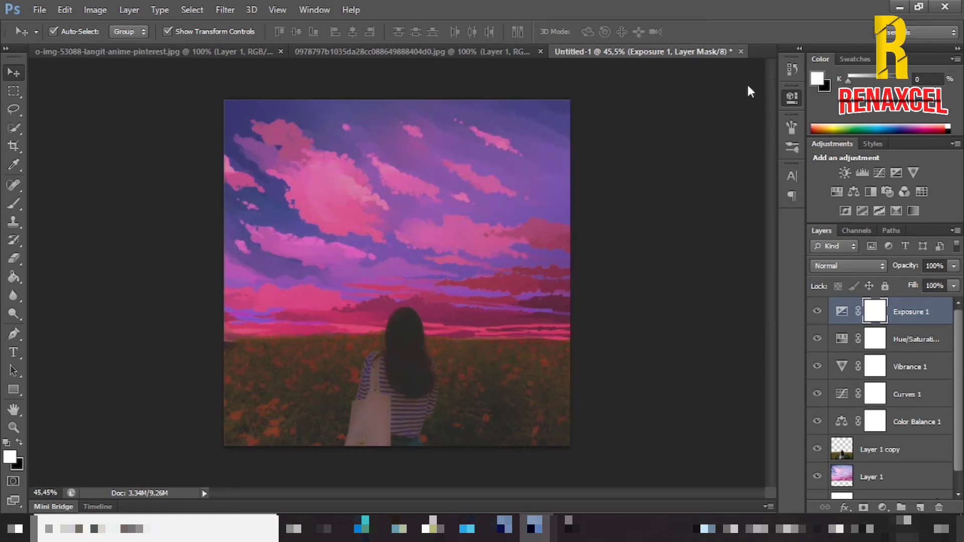
# Step: Add the white text "mood." in Arial Black, 30 pt, in the sky above the girl
pyautogui.click(13, 355)
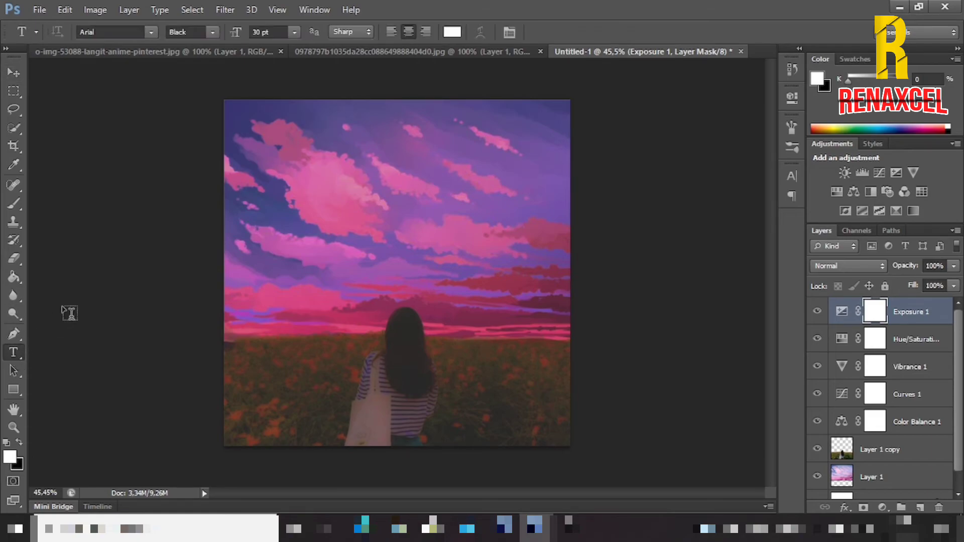
pyautogui.click(380, 234)
pyautogui.write('mood')
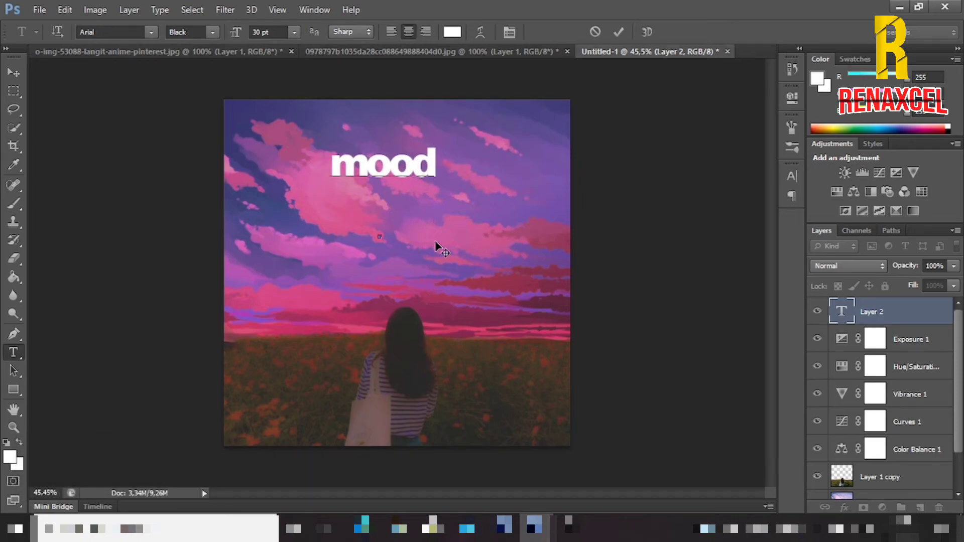
pyautogui.write('.')
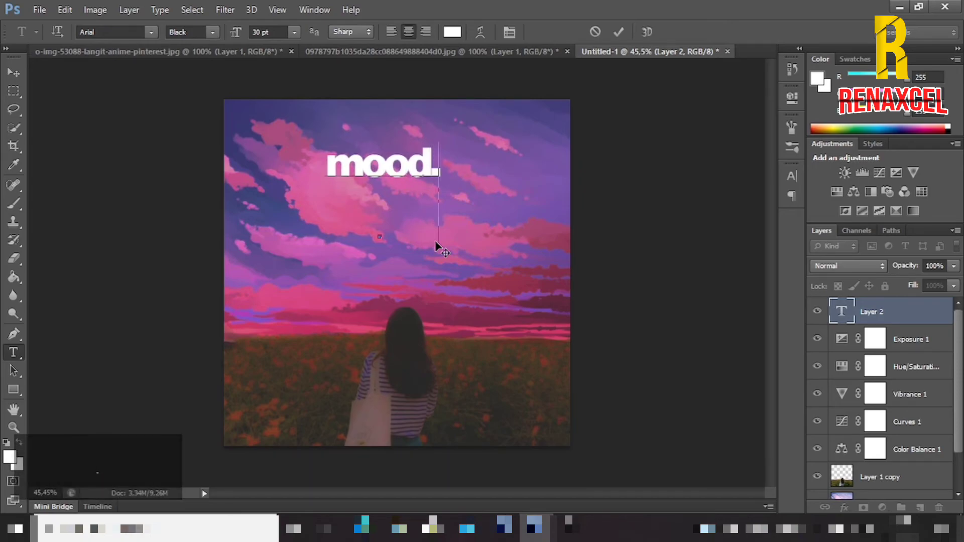
pyautogui.click(618, 31)
# Step: Center the "mood." text horizontally and vertically on the canvas, and clear the selection
pyautogui.click(19, 76)
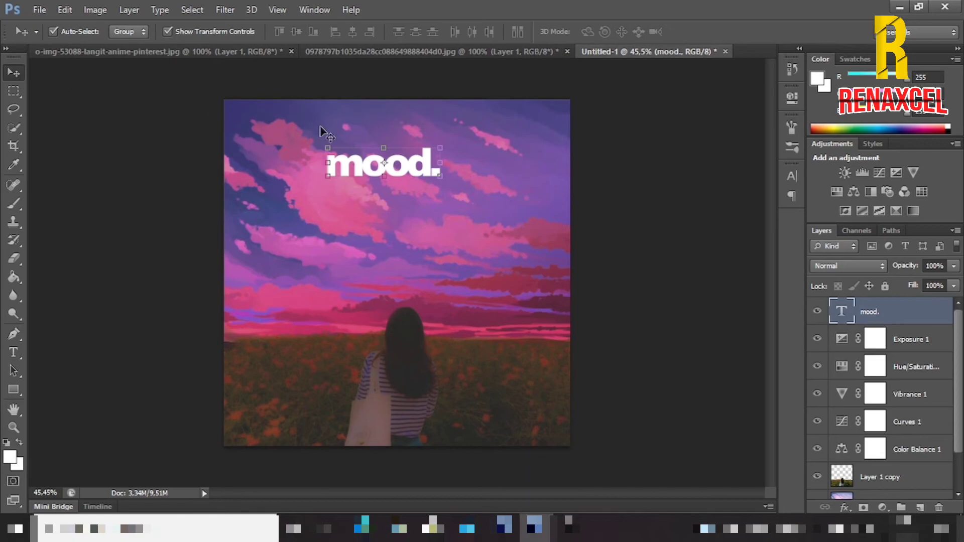
pyautogui.hotkey('ctrl', 'a')
pyautogui.click(352, 31)
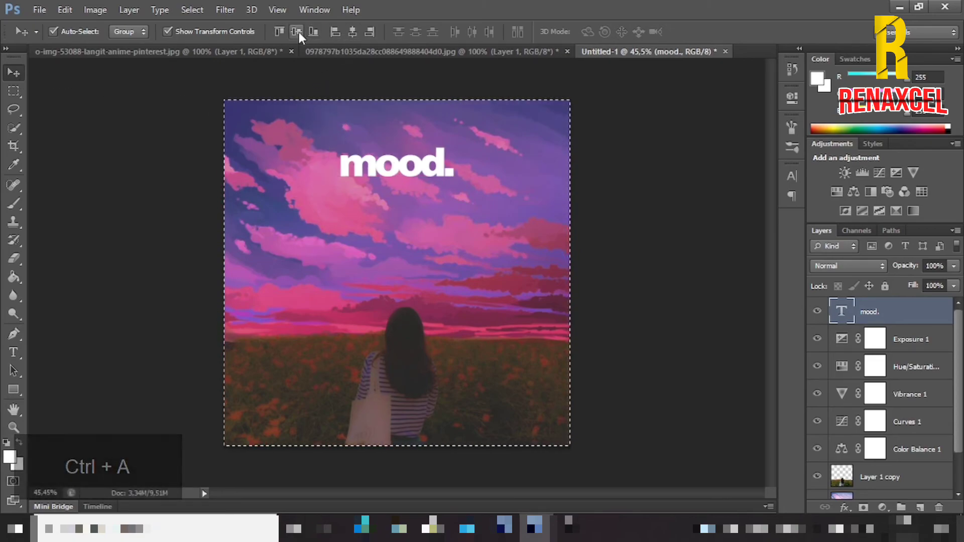
pyautogui.click(297, 31)
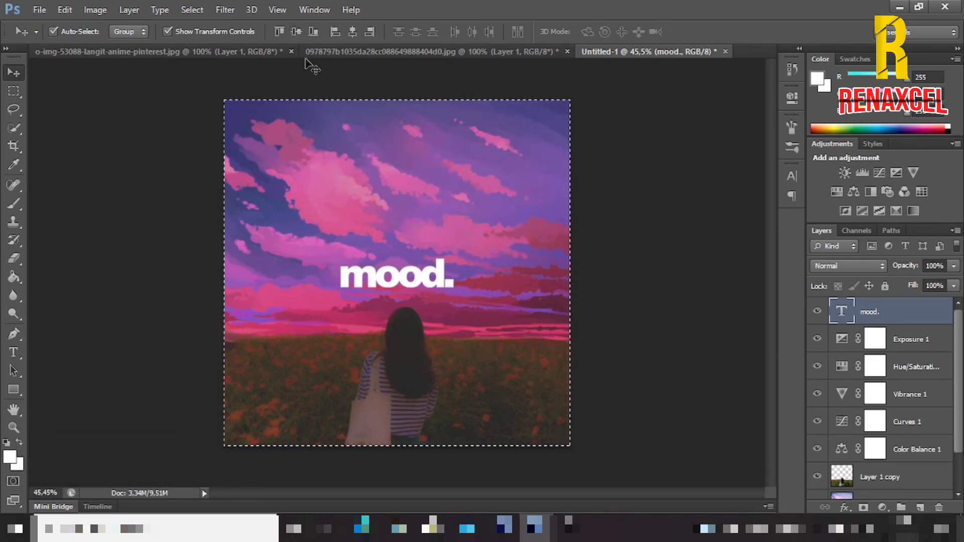
pyautogui.hotkey('ctrl', 'd')
# Step: Scale the "mood." text down to about 82% and move it up into the sky above the girl's head
pyautogui.click(431, 272)
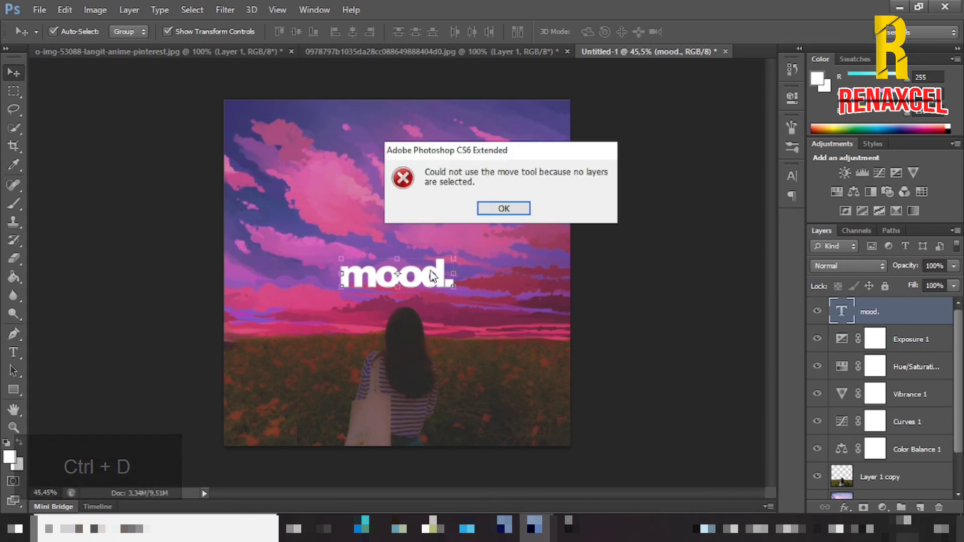
pyautogui.click(502, 209)
pyautogui.keyDown('shift'); pyautogui.click(423, 273); pyautogui.keyUp('shift')
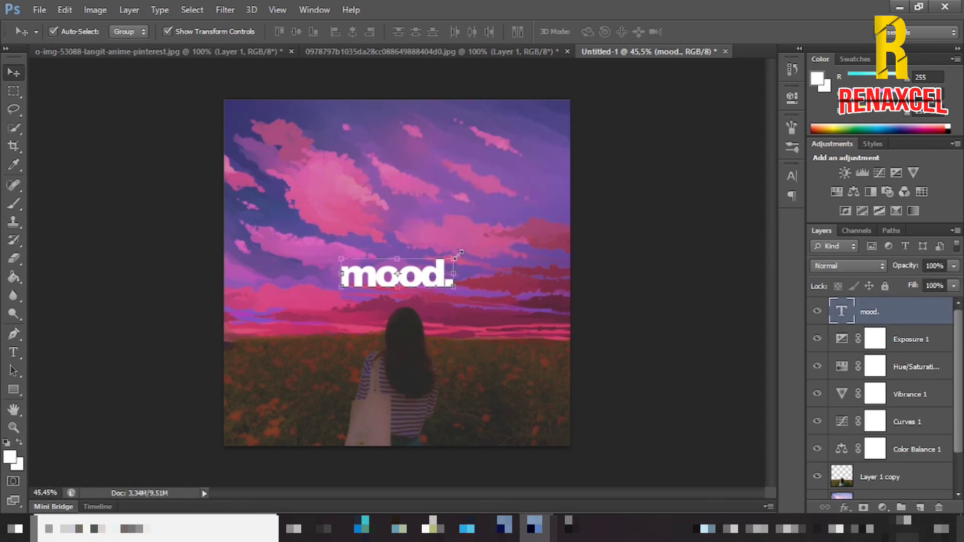
pyautogui.click(454, 259)
pyautogui.moveTo(431, 263); pyautogui.dragTo(445, 199)
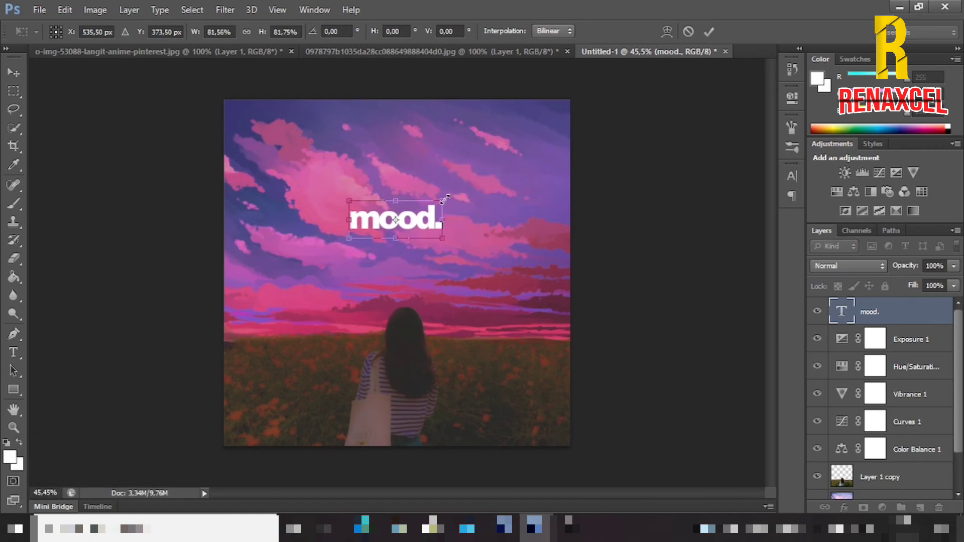
pyautogui.click(708, 32)
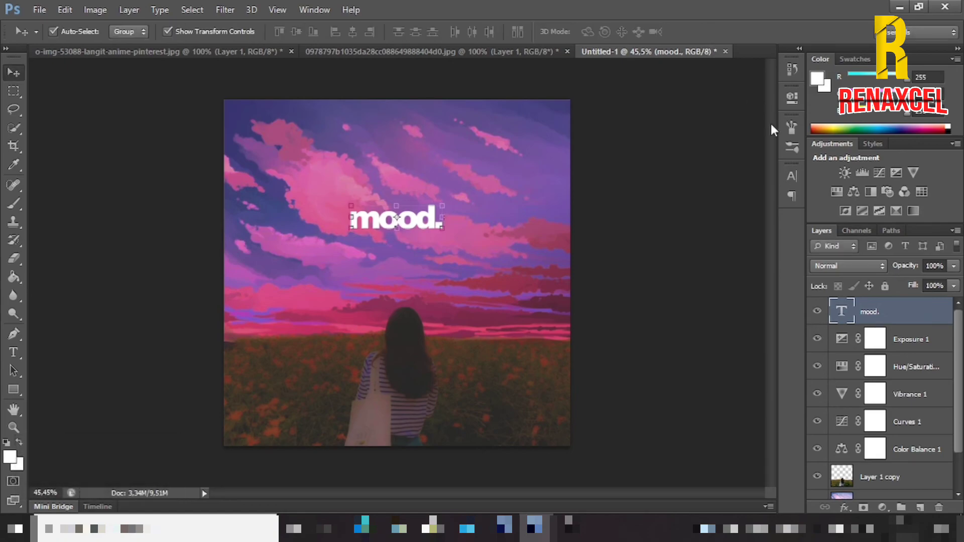
# Step: Set the "mood." text layer's opacity to 50% and deselect the layer
pyautogui.click(934, 265)
pyautogui.write('50')
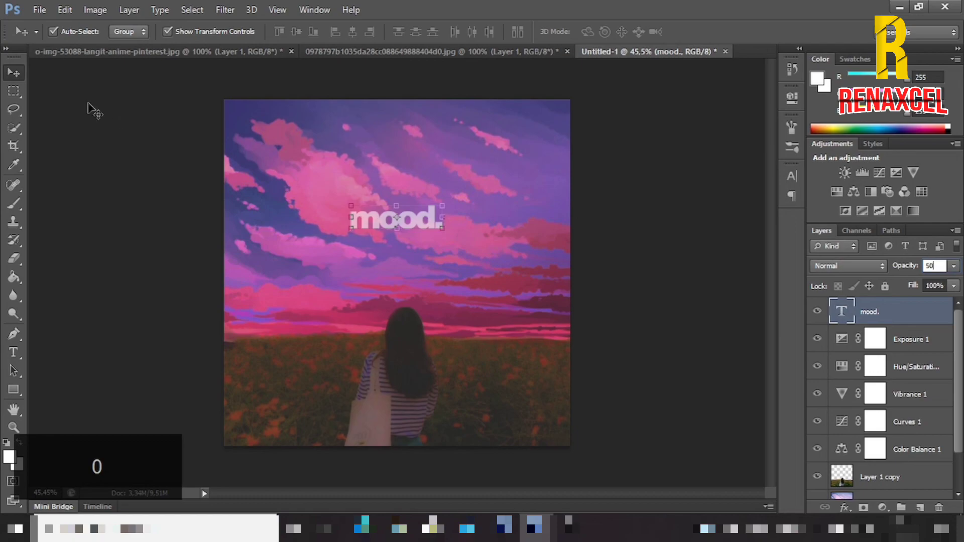
pyautogui.click(56, 91)
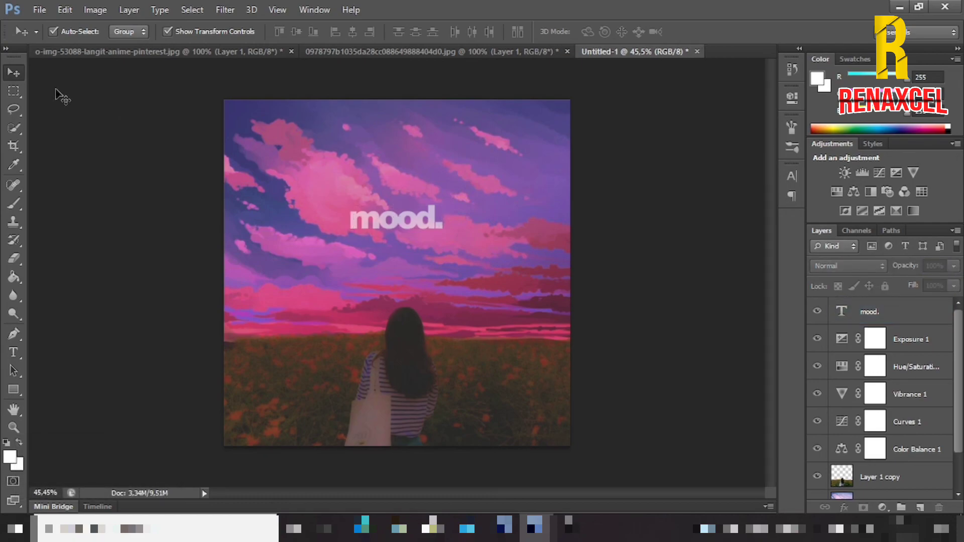